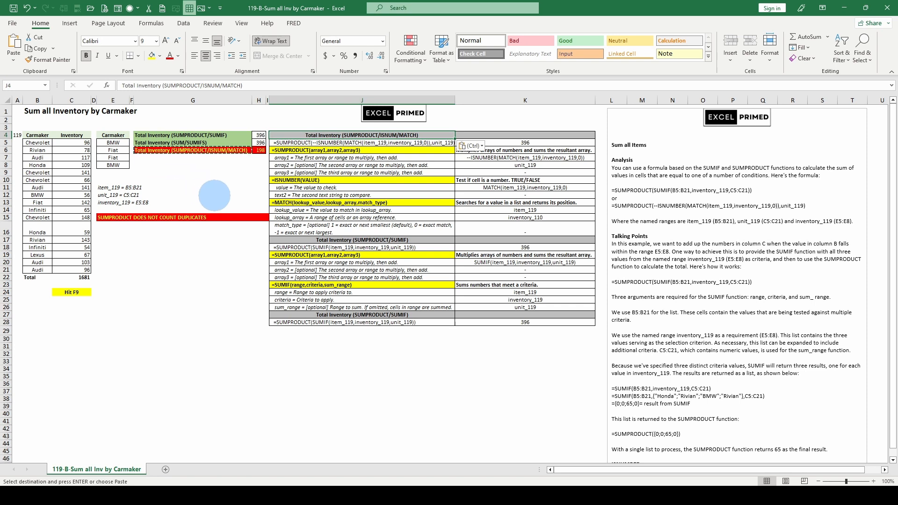
click(236, 181)
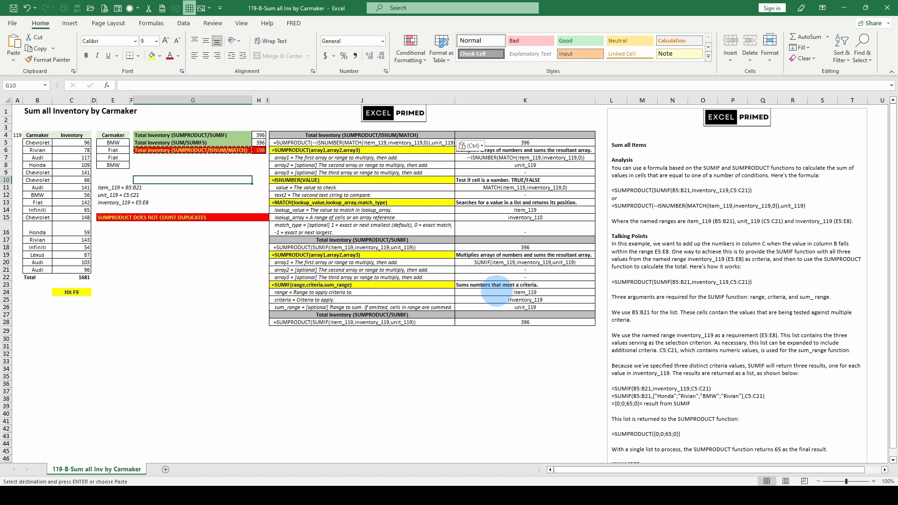
click(362, 284)
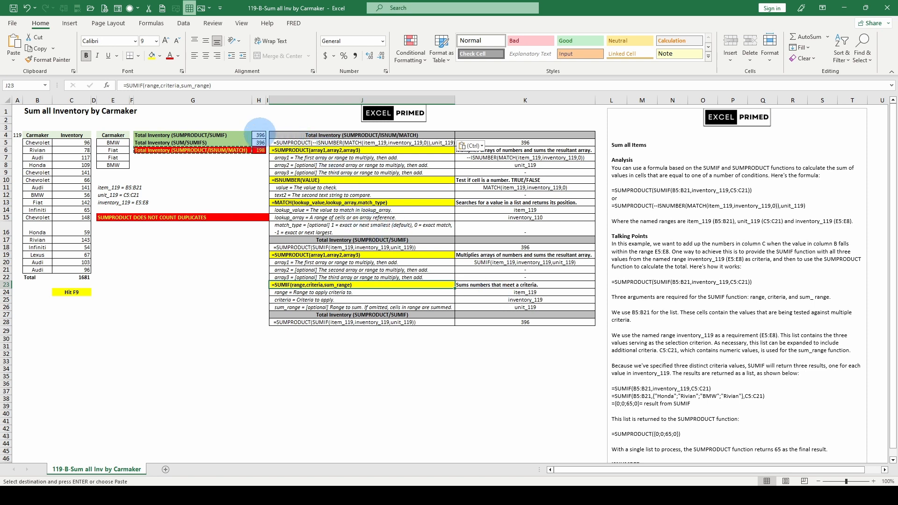
click(260, 135)
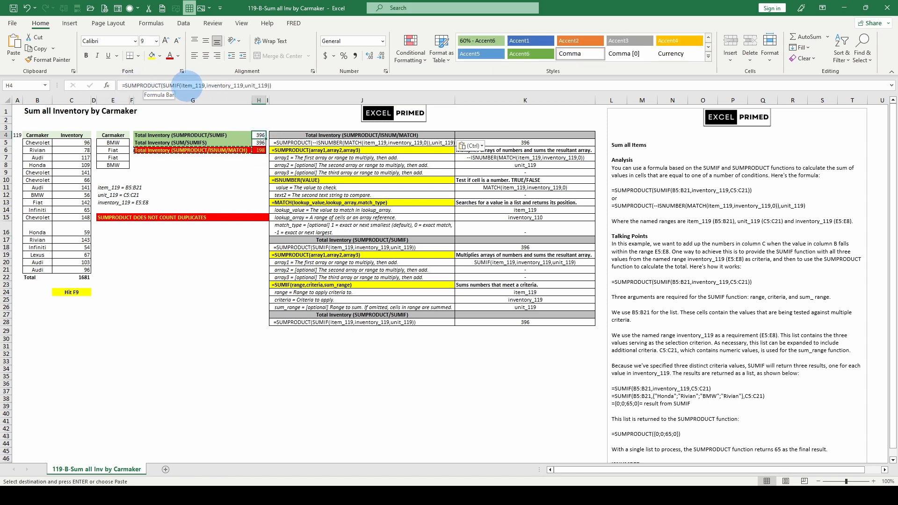
click(199, 85)
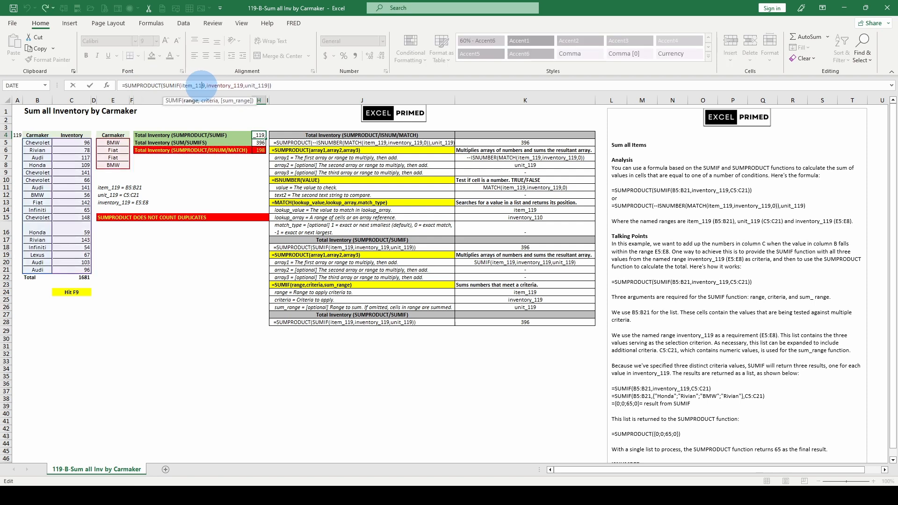
click(191, 100)
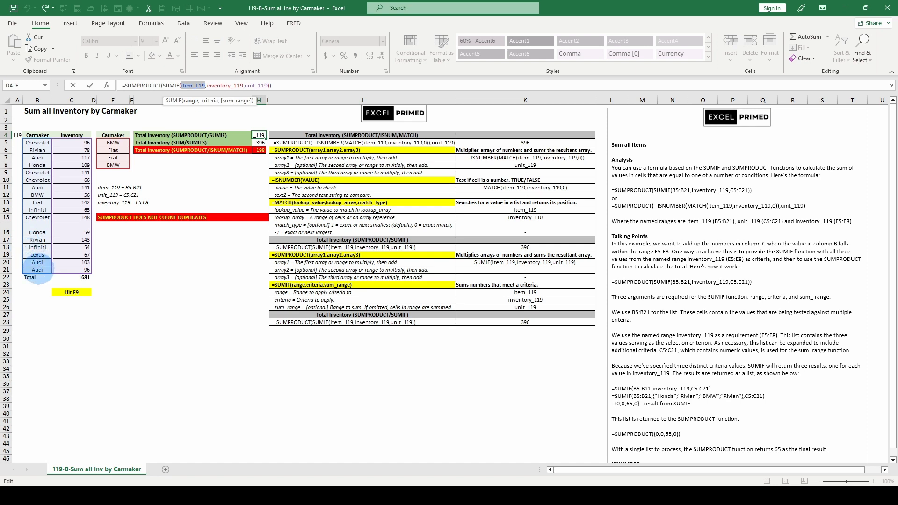
click(208, 101)
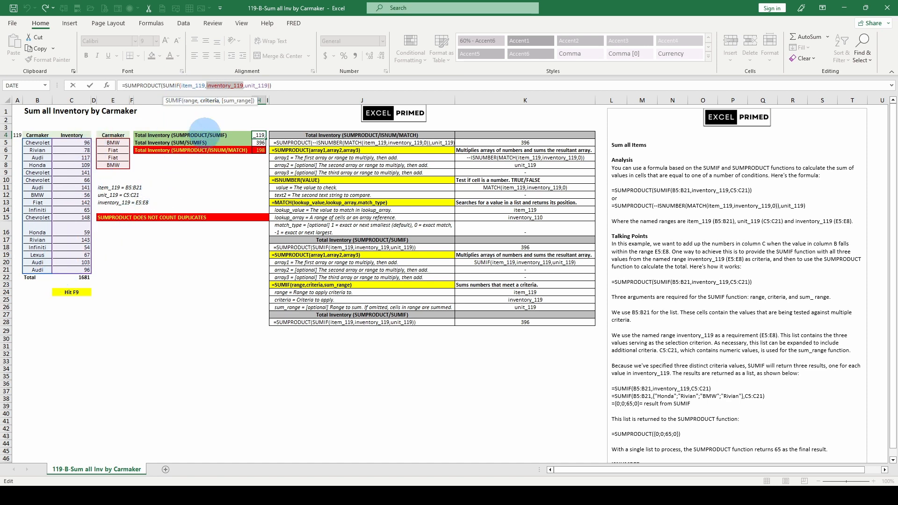
click(190, 100)
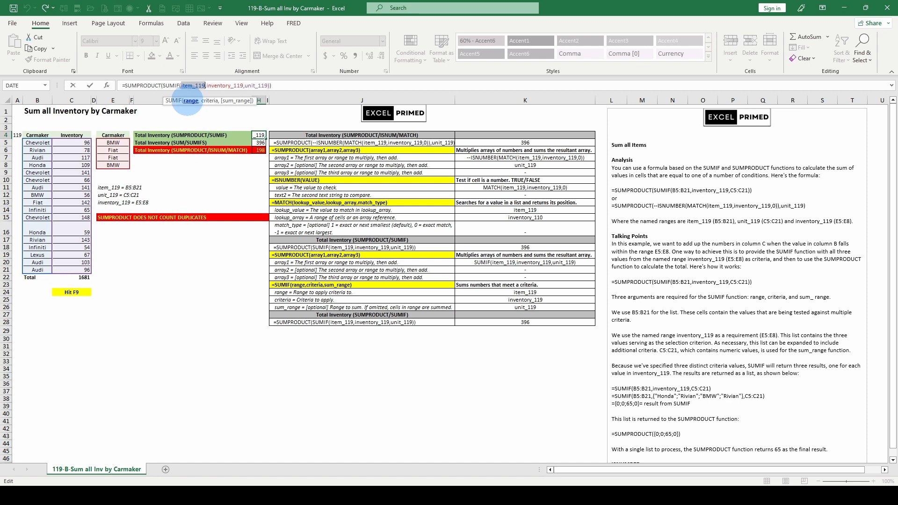
key(F9)
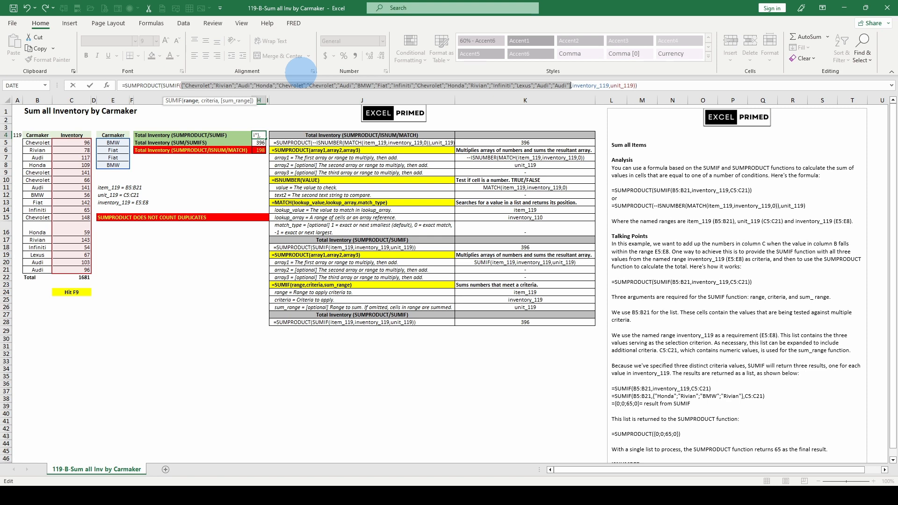
key(Escape)
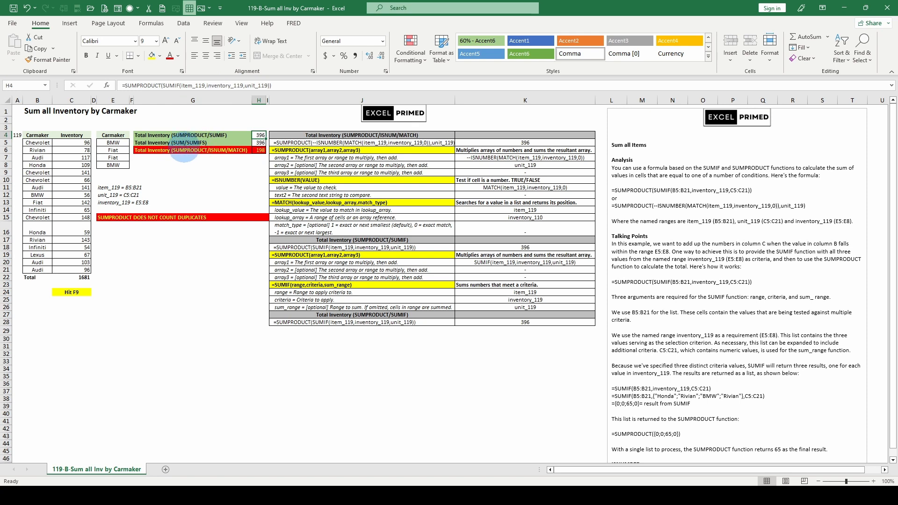
double_click(225, 85)
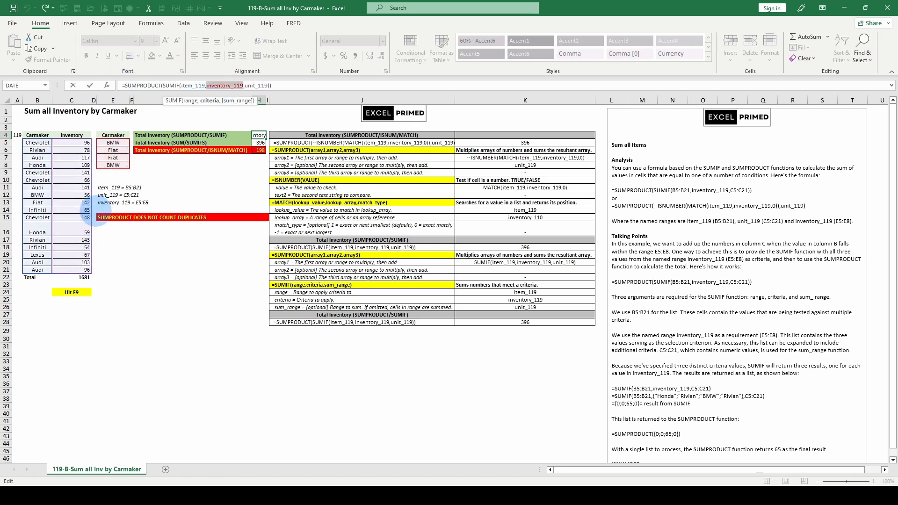
key(Escape)
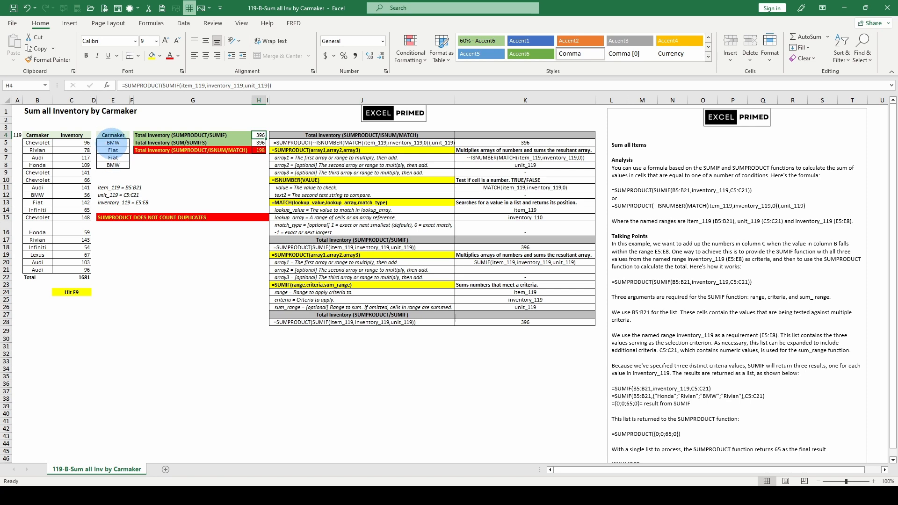
Recalculate so all totals read 756, then evaluate inventory_119 in H4 to Rivian, Audi, Jeep, Ford
key(F9)
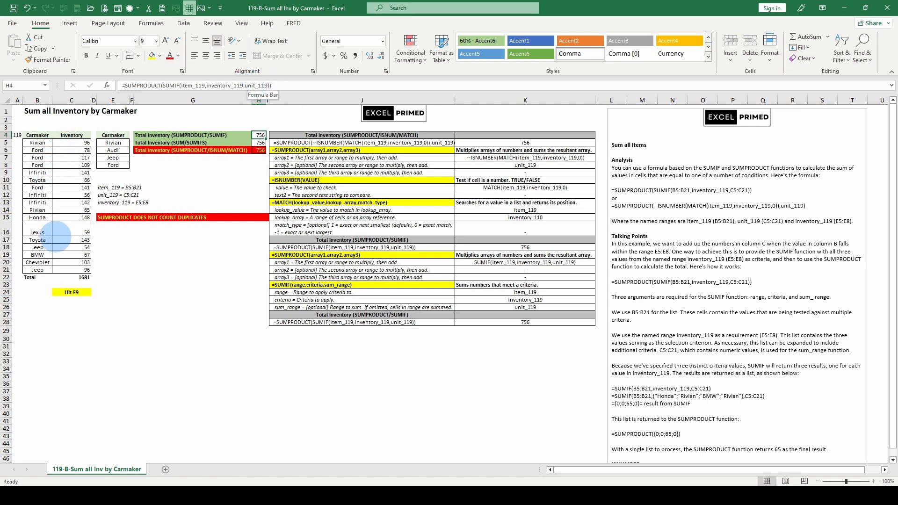
click(213, 85)
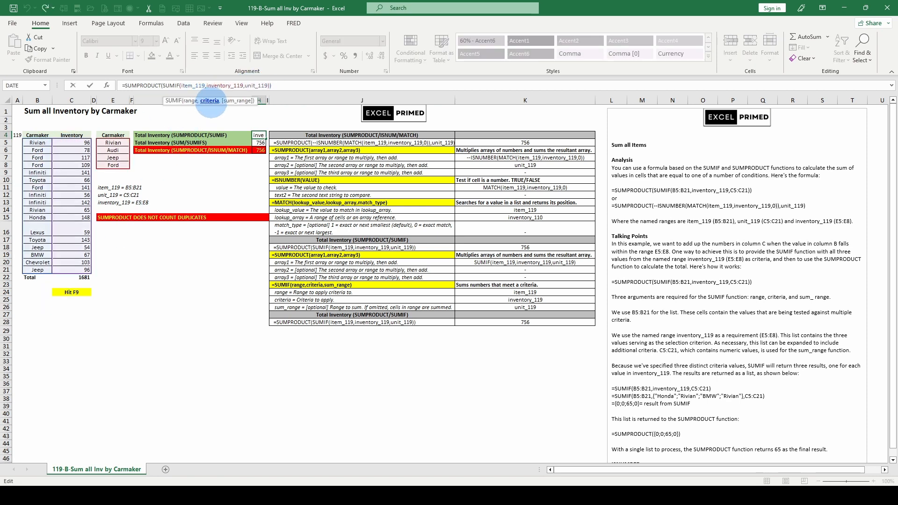
click(209, 100)
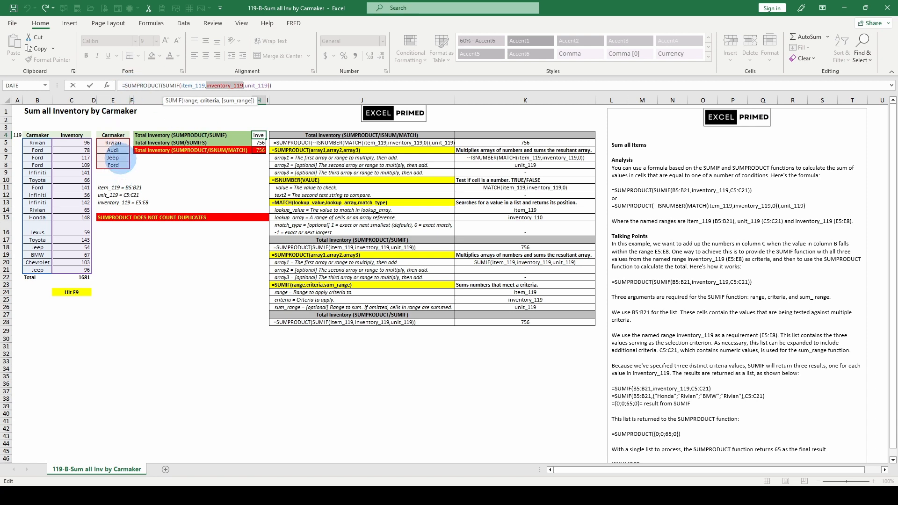
key(F9)
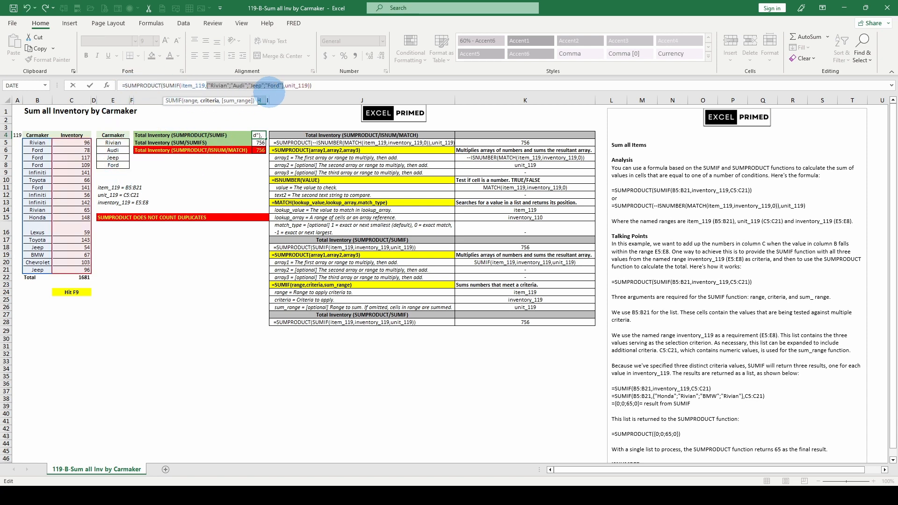
Restore the H4 formula and delete SUMPRODUCT from it
key(Escape)
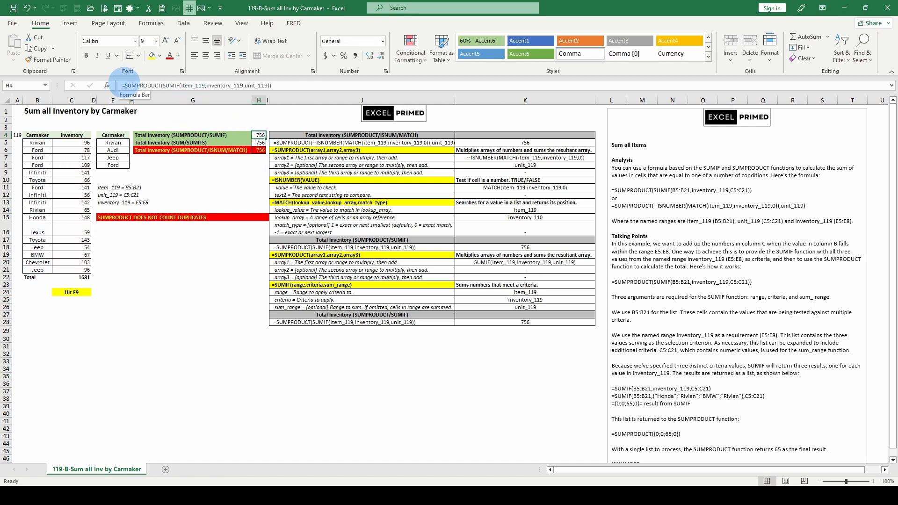
double_click(142, 86)
key(Delete)
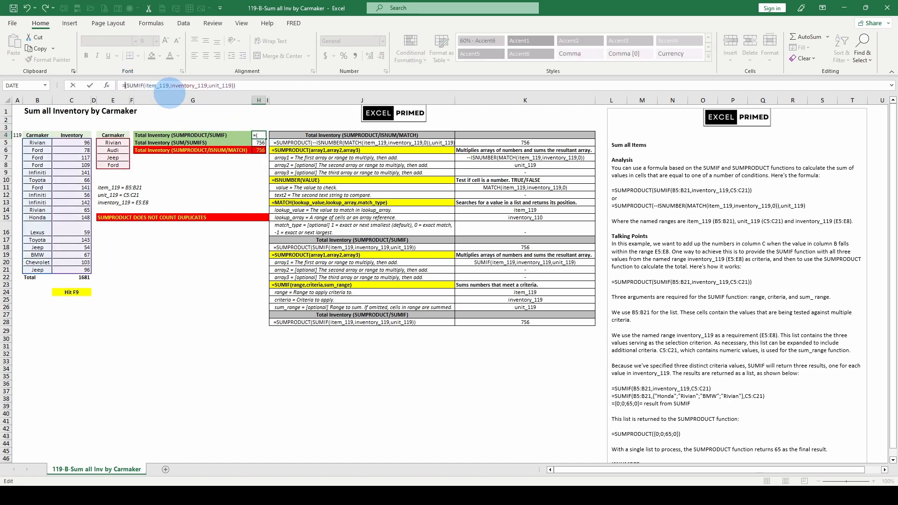
Commit H4 as =SUMIF(item_119,inventory_119,unit_119), copy its formula text, and target cell G18
key(ctrl+Return)
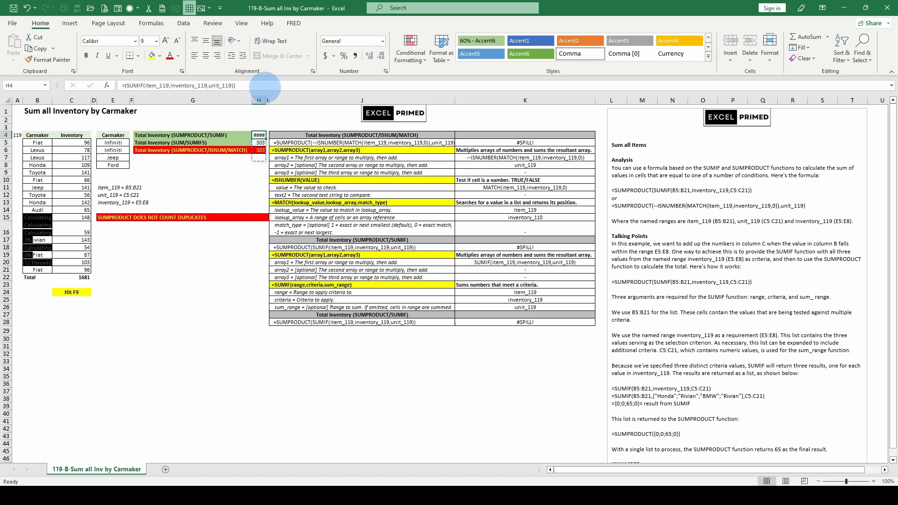
drag(237, 85, 120, 85)
key(ctrl+c)
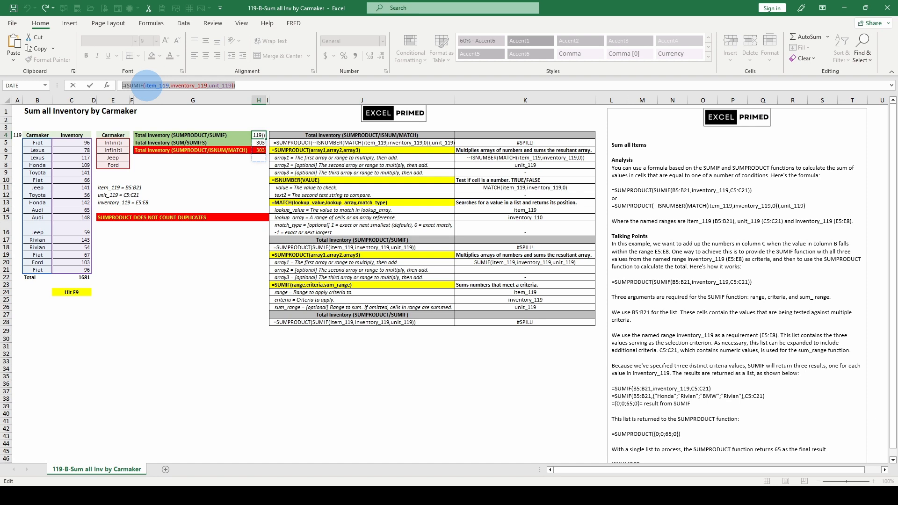
key(Escape)
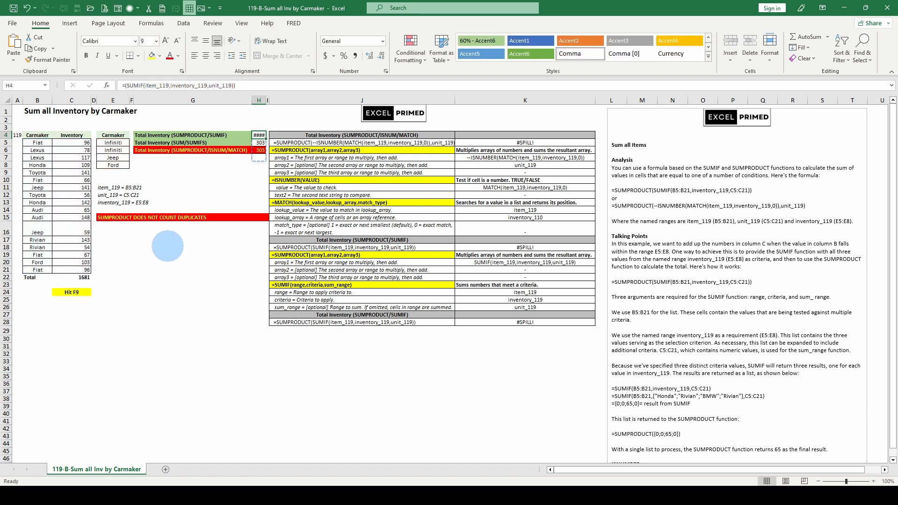
click(167, 246)
right_click(168, 246)
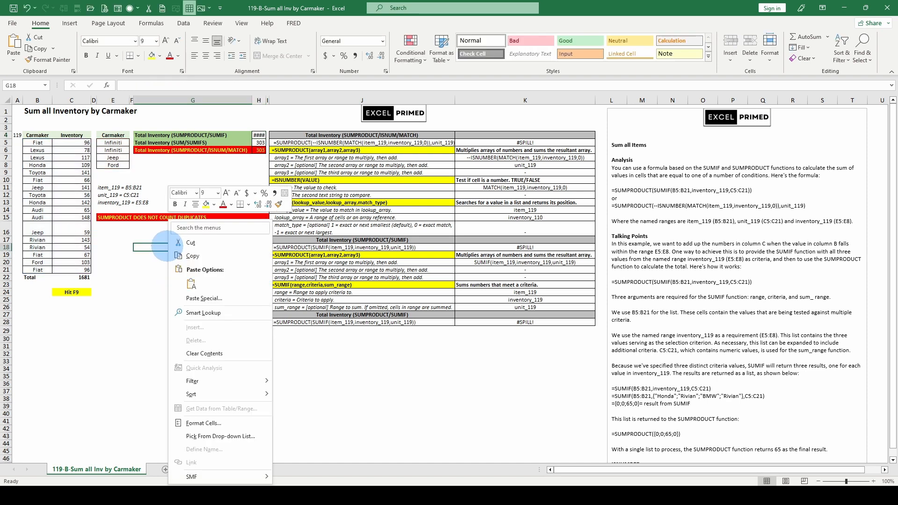
Paste the SUMIF formula into G18, widen column H to show #SPILL!, then clear G18:G21
click(191, 284)
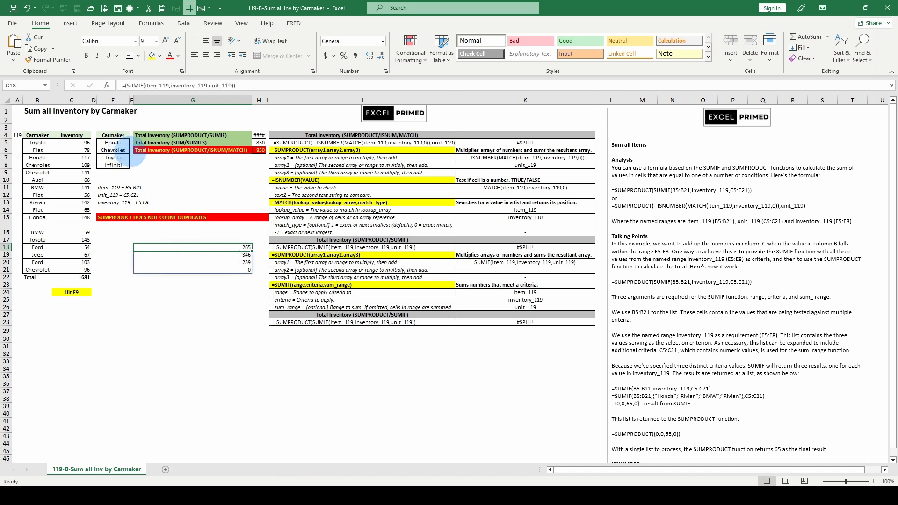
drag(265, 100, 275, 100)
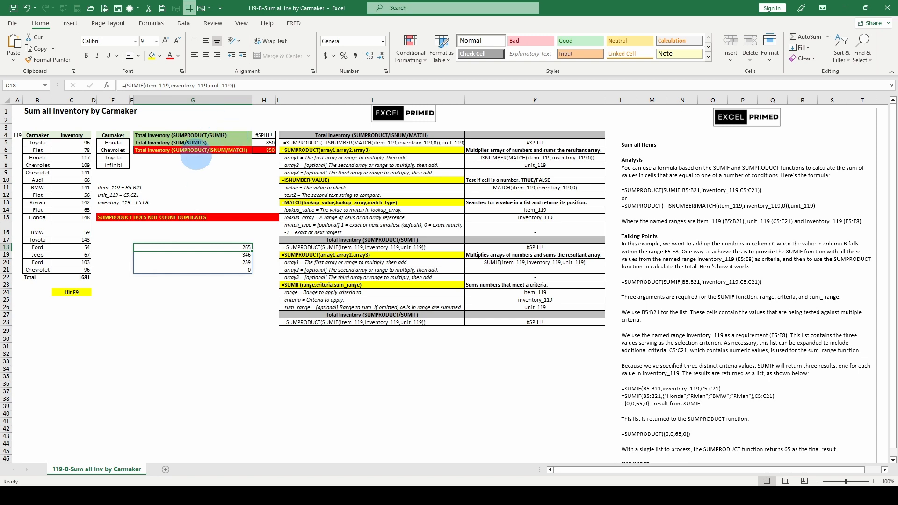
drag(217, 247, 212, 269)
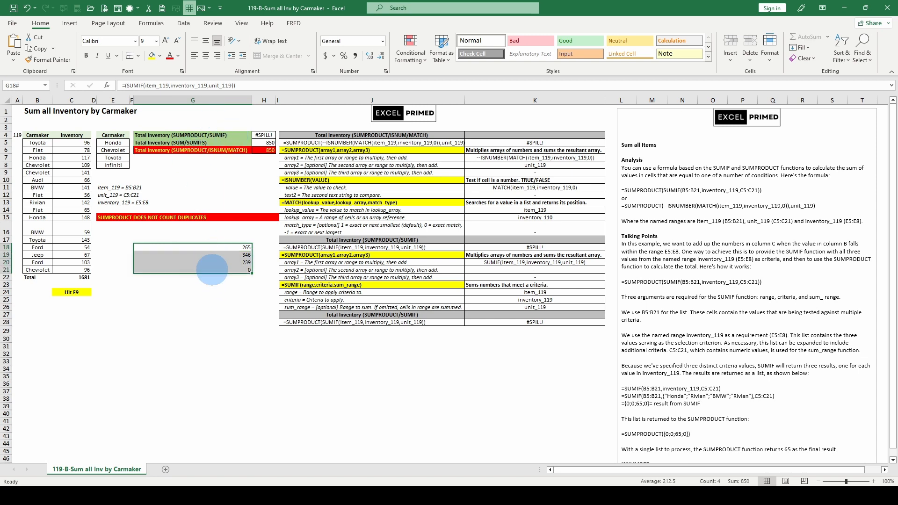
key(Delete)
click(266, 133)
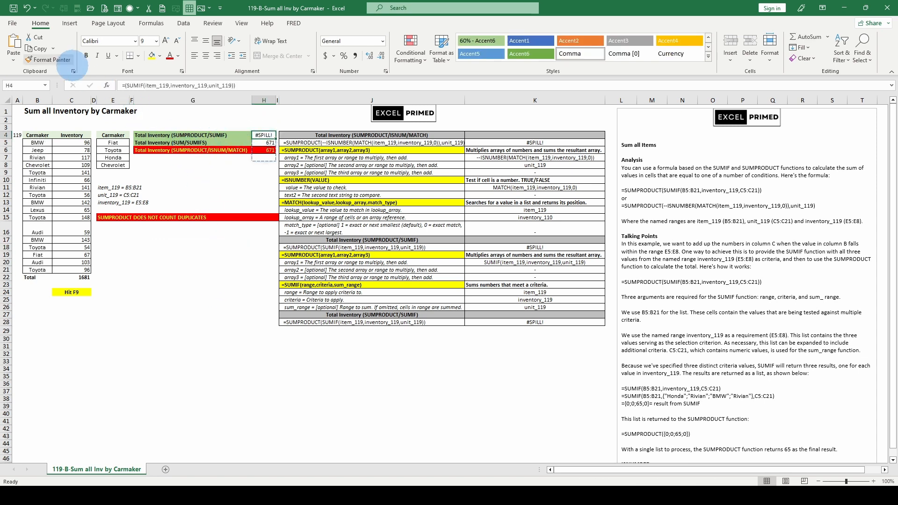
click(27, 8)
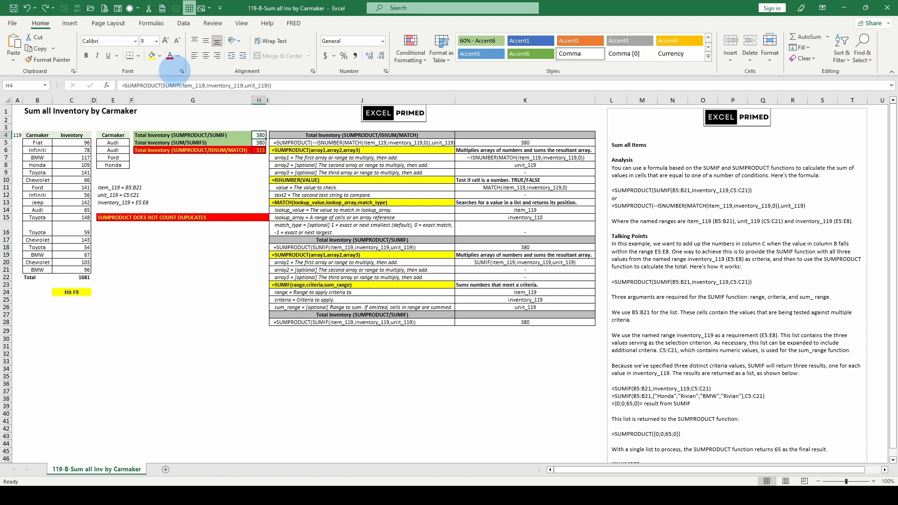
click(176, 85)
click(173, 100)
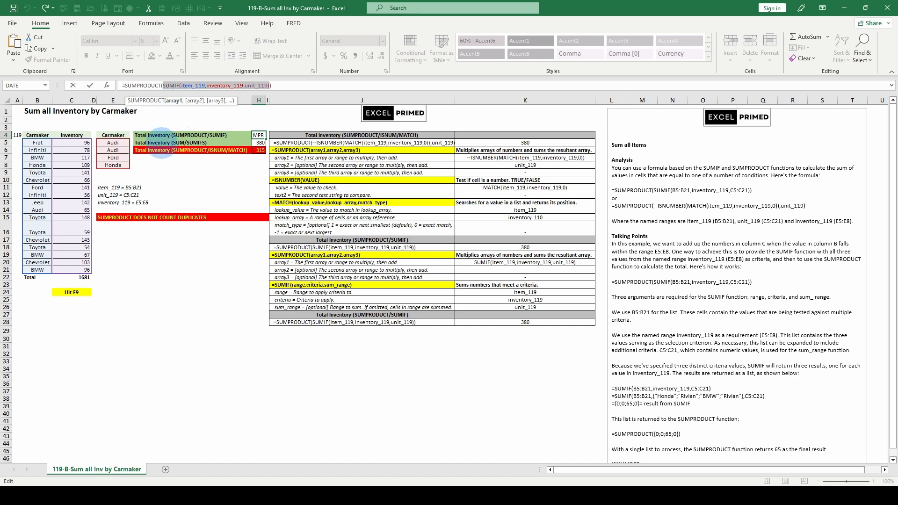
key(F9)
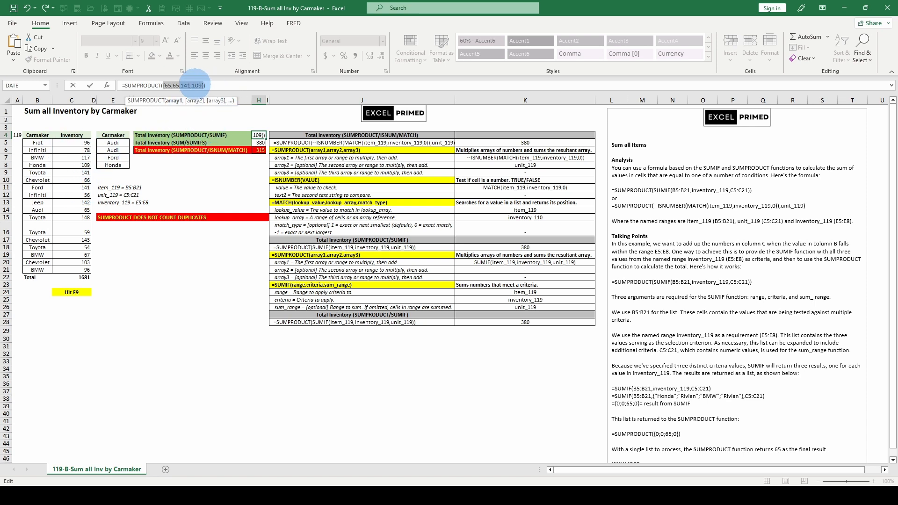
key(Escape)
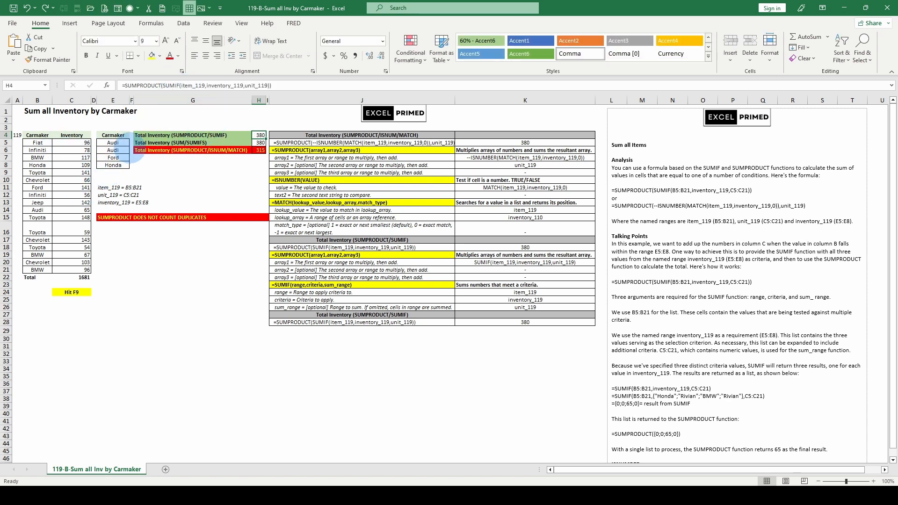
Recalculate to totals 355, 355 and 246, then evaluate H4's SUMIF argument as an array
key(F9)
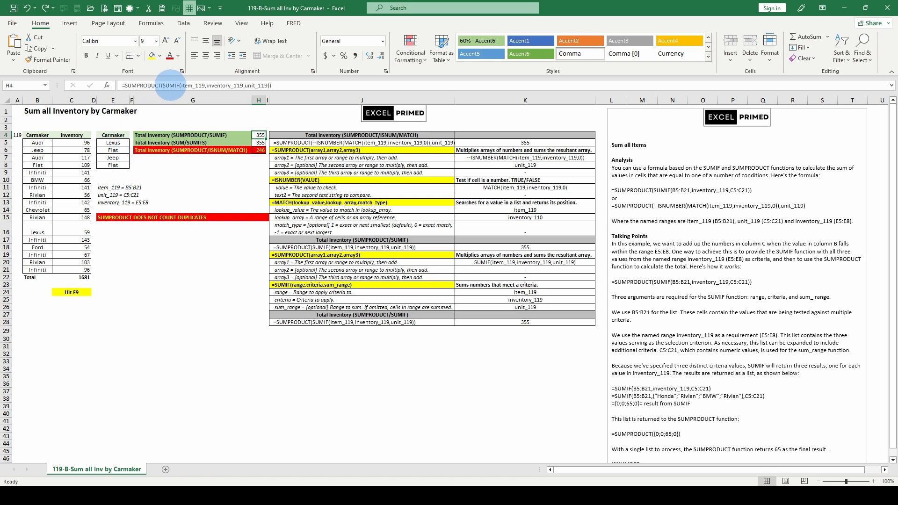
click(169, 85)
click(172, 100)
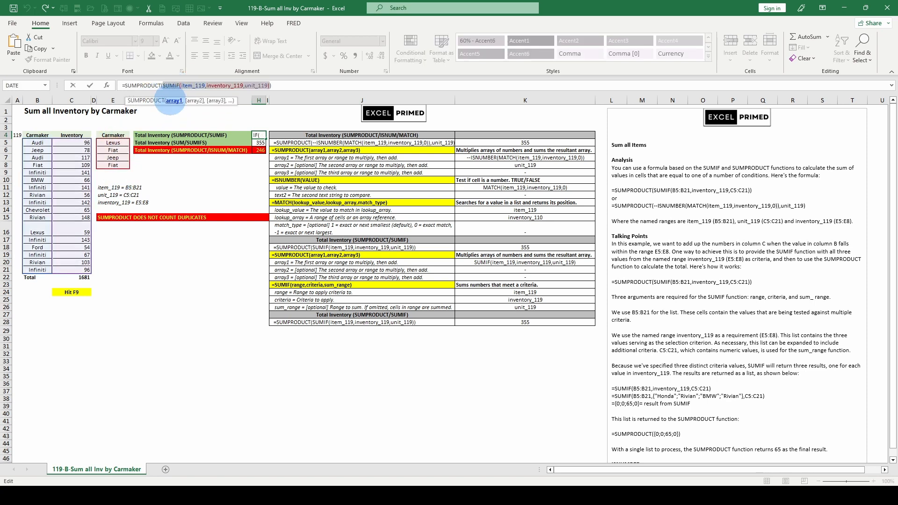
key(F9)
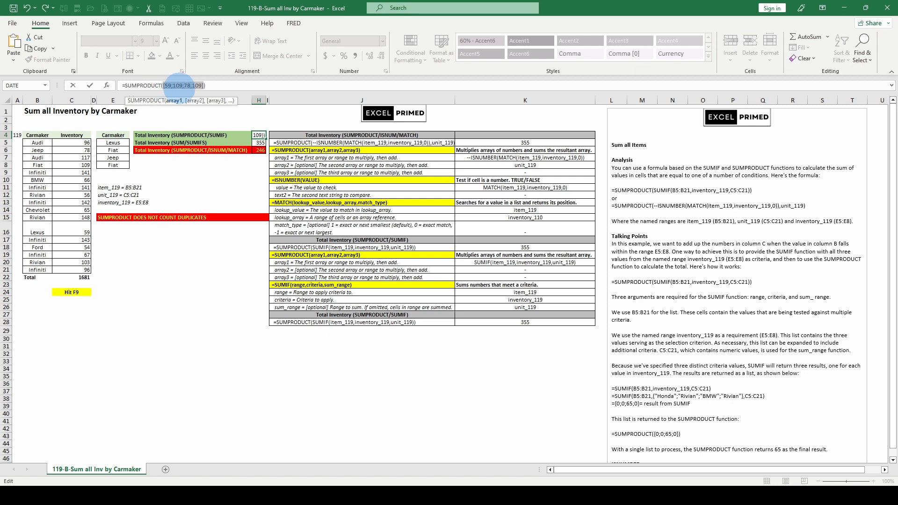
key(Escape)
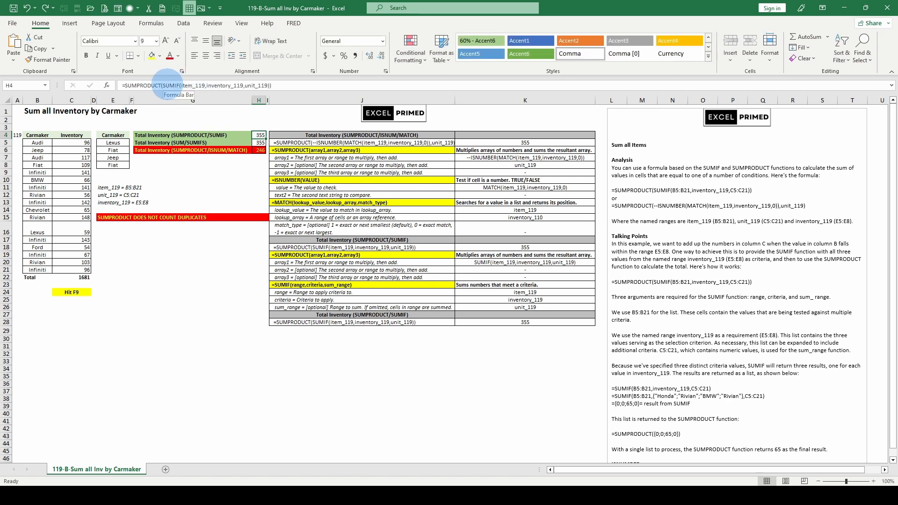
Evaluate the whole SUMIF part of the H4 formula, then restore the formula
click(162, 85)
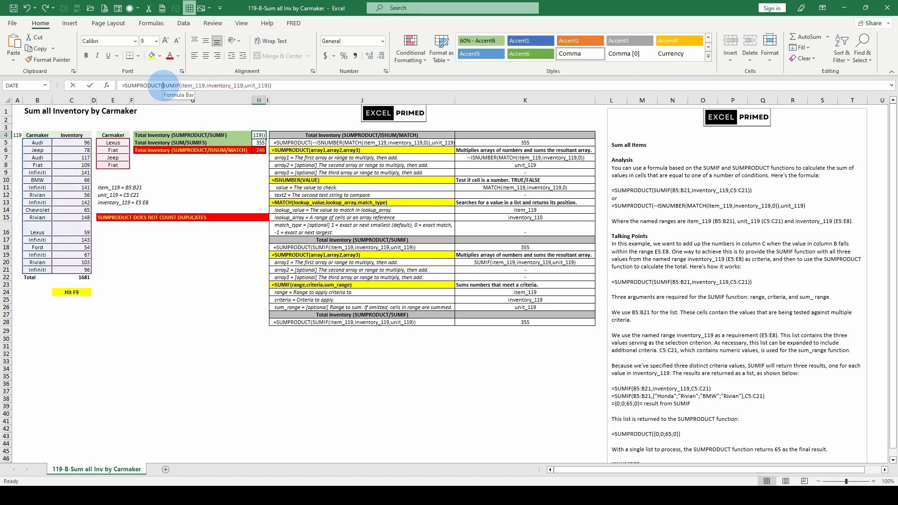
drag(162, 86, 269, 85)
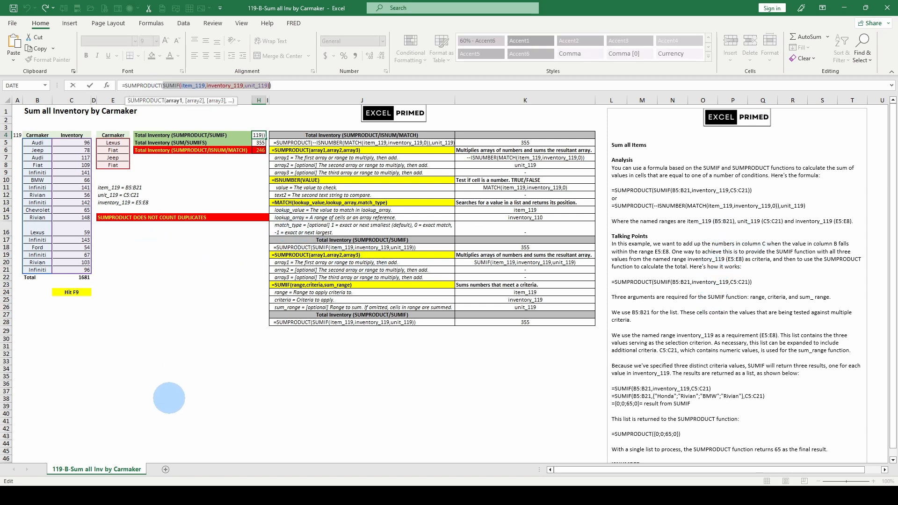
key(F9)
key(Escape)
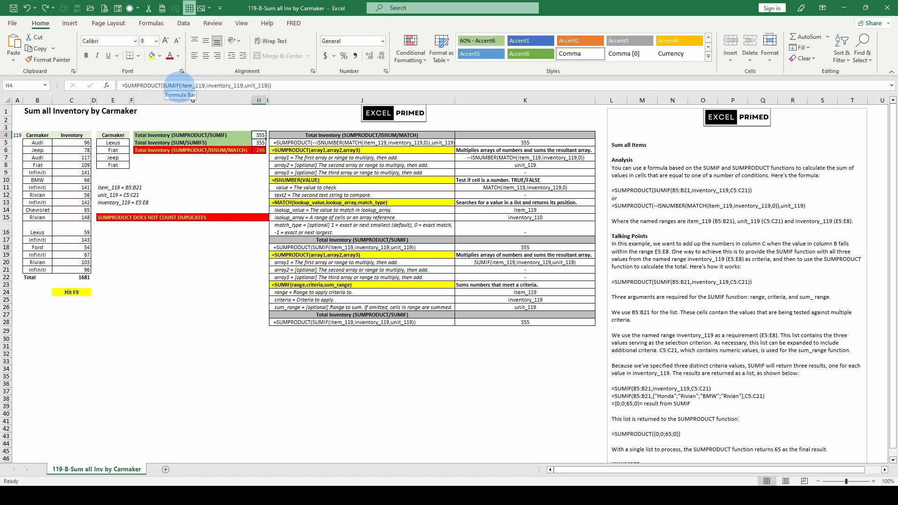
Evaluate just the arguments inside SUMIF in H4, then restore the formula
click(184, 85)
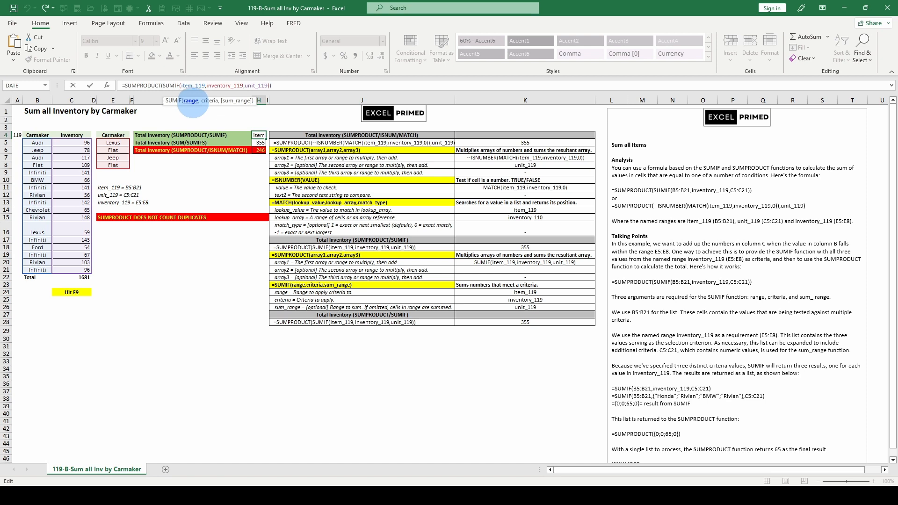
drag(182, 86, 267, 85)
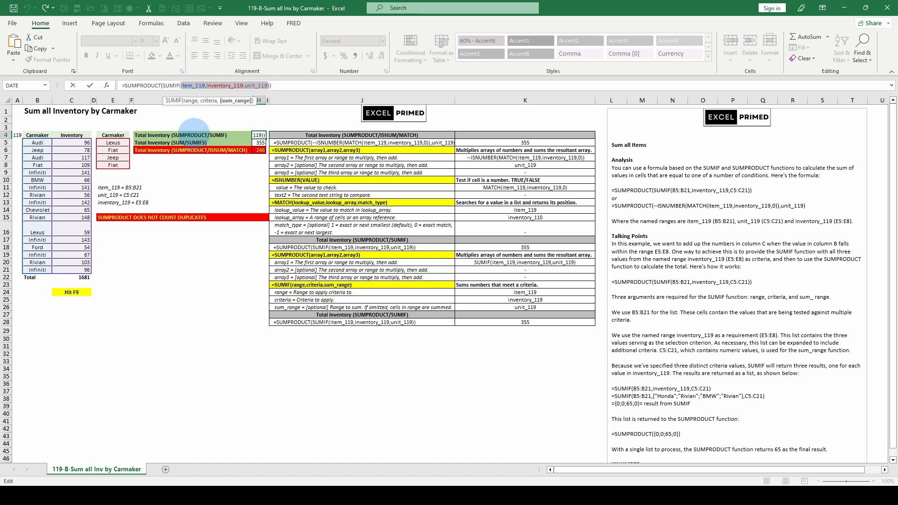
key(F9)
key(Escape)
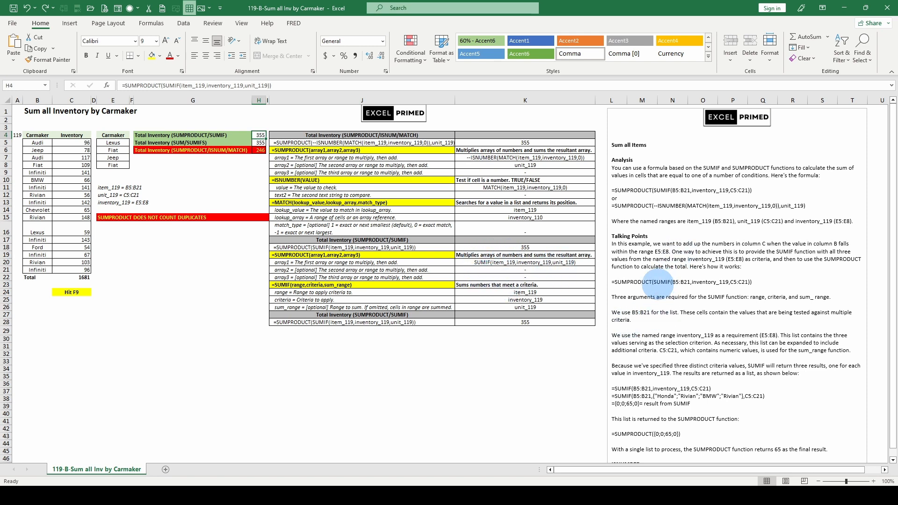
click(259, 142)
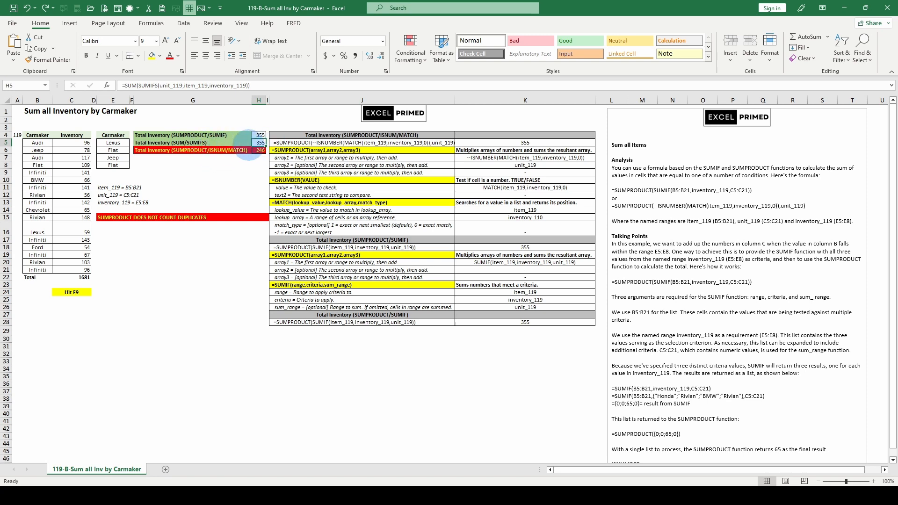
click(256, 150)
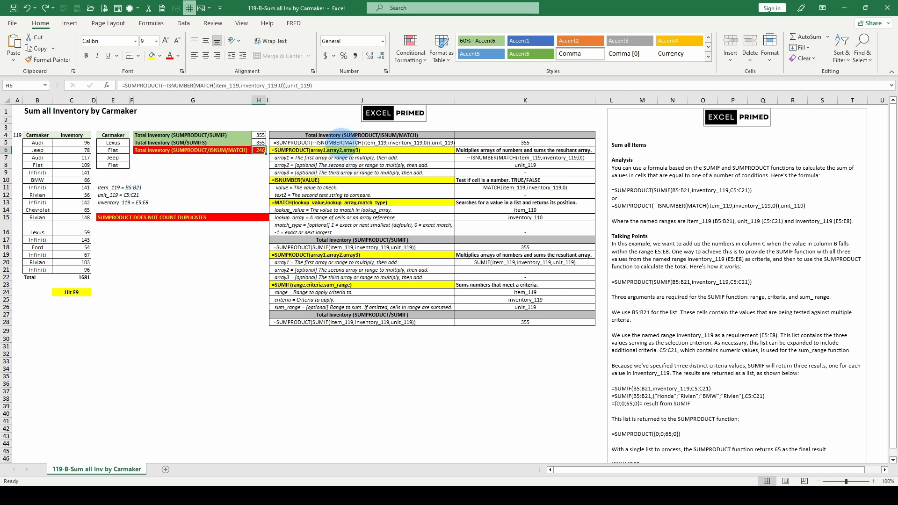
click(339, 142)
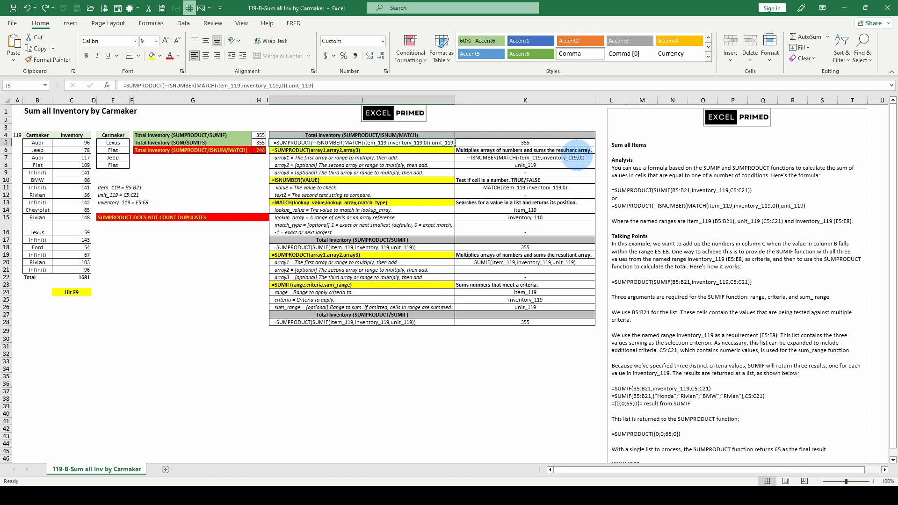
drag(259, 150, 259, 135)
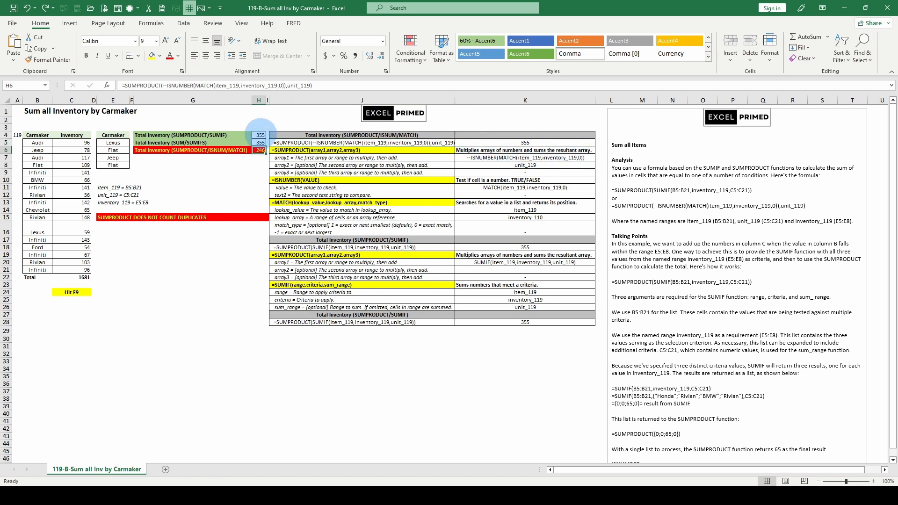
double_click(227, 85)
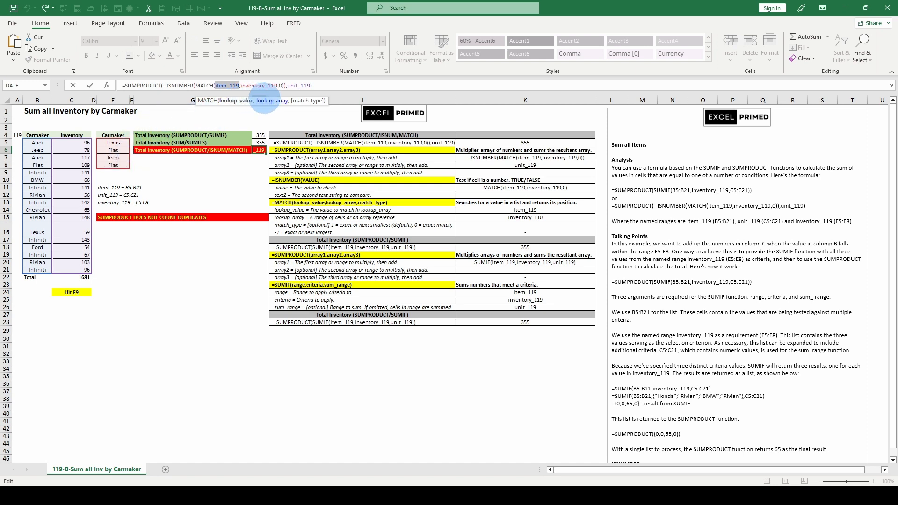
click(266, 101)
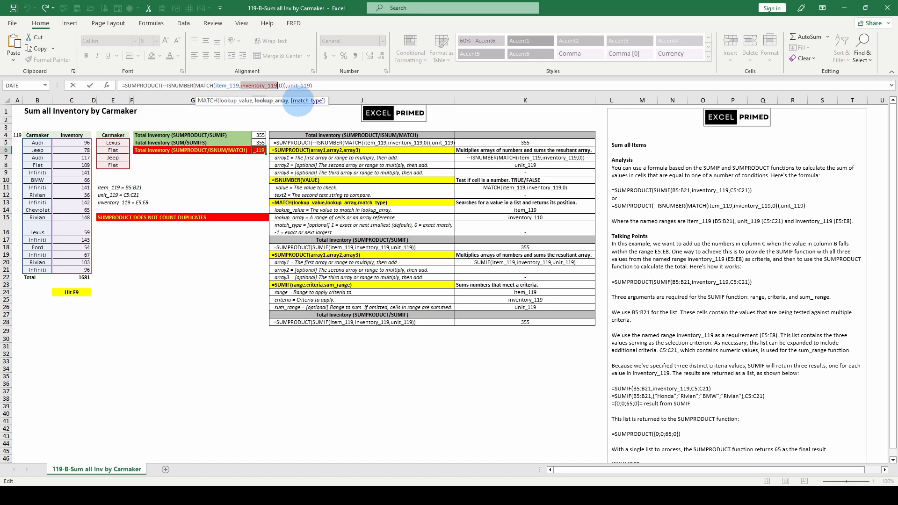
click(298, 100)
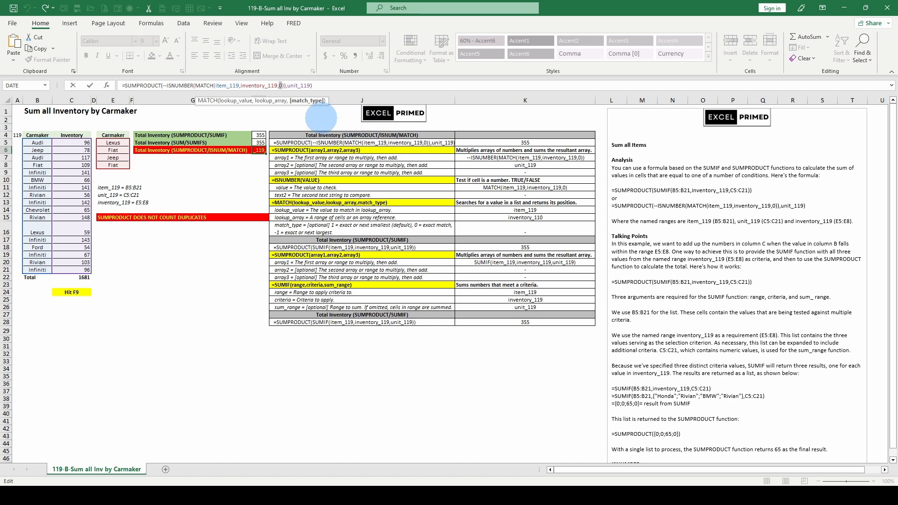
key(Escape)
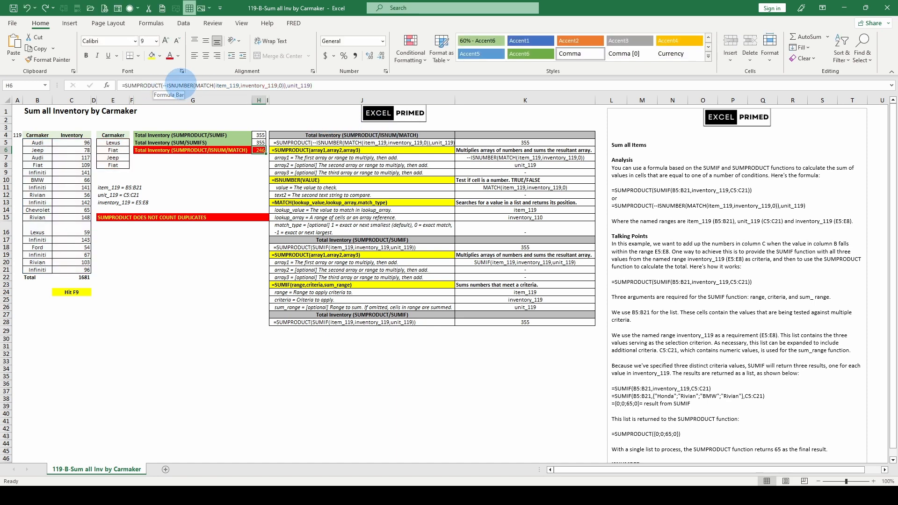
click(183, 85)
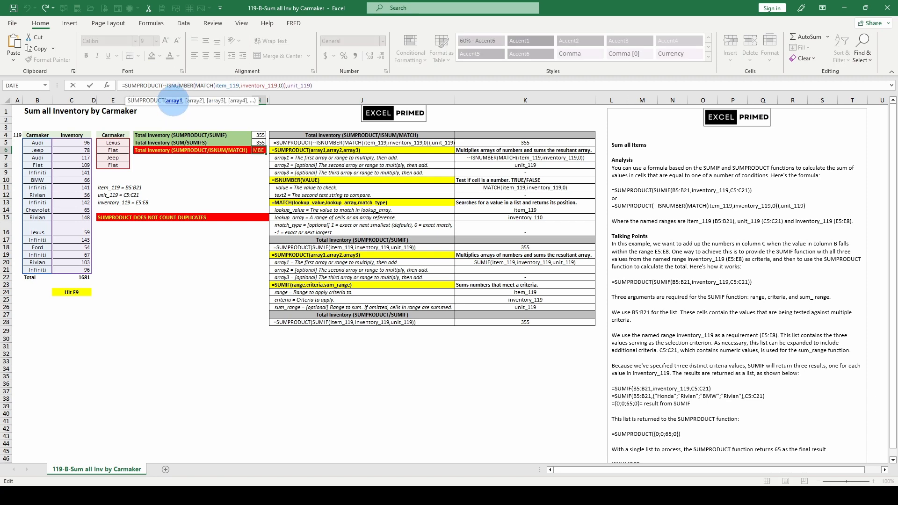
click(173, 100)
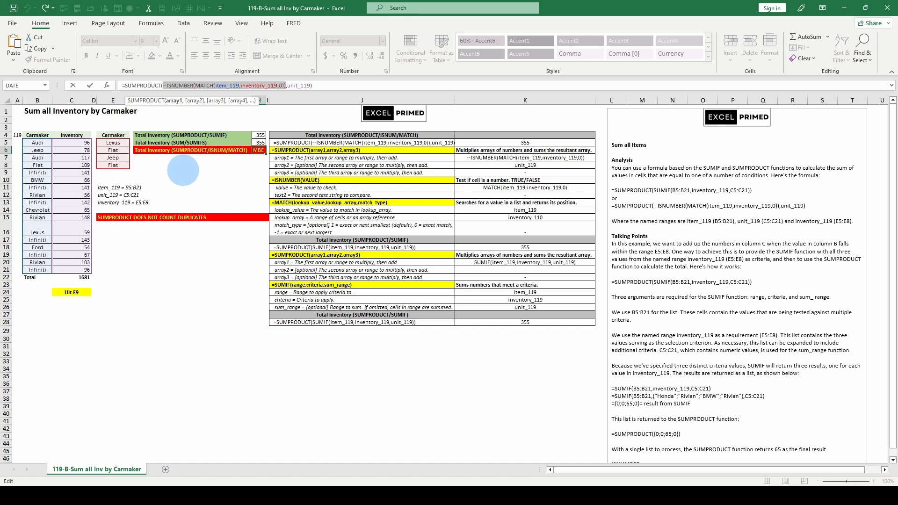
Evaluate the full H6 SUMPRODUCT/ISNUMBER/MATCH formula to 246, then undo back to its text
key(Escape)
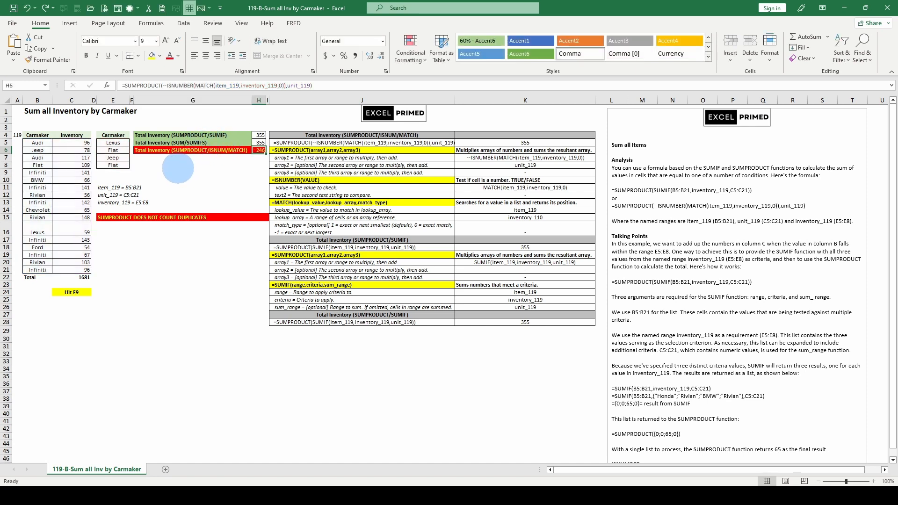
click(204, 87)
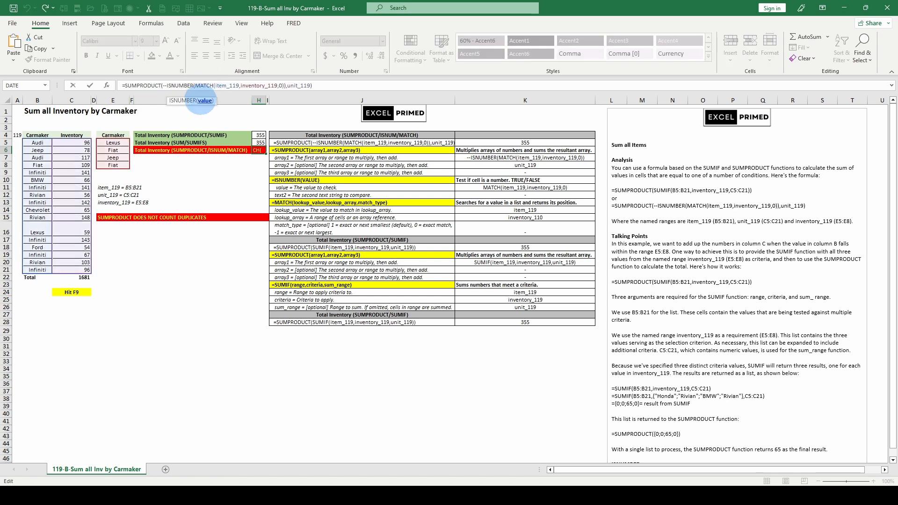
click(190, 100)
key(F9)
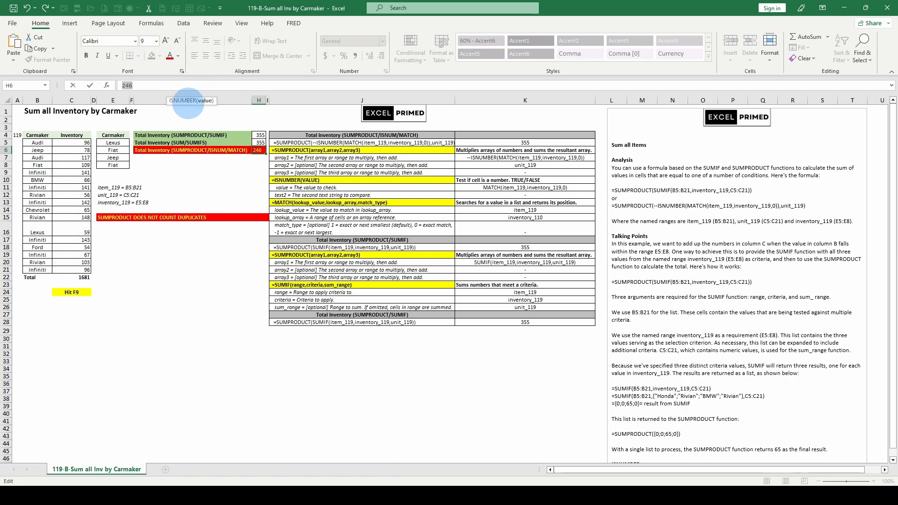
key(ctrl+z)
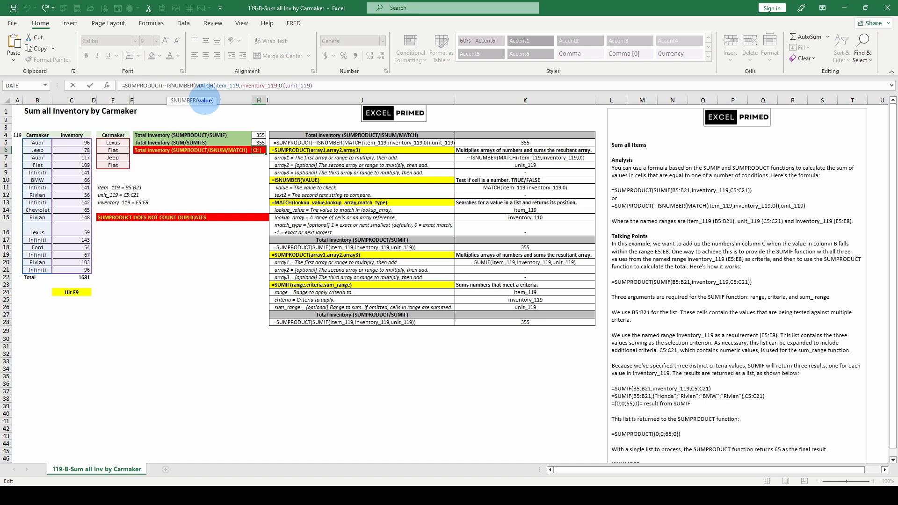
key(F9)
key(ctrl+z)
Evaluate MATCH's item_119 and inventory_119 arguments in H6, then cancel without changes
click(226, 86)
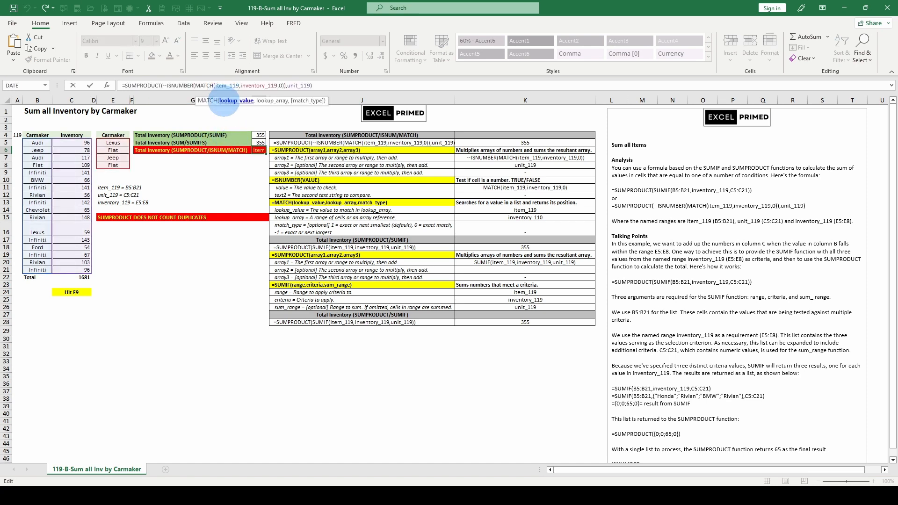
click(225, 101)
key(F9)
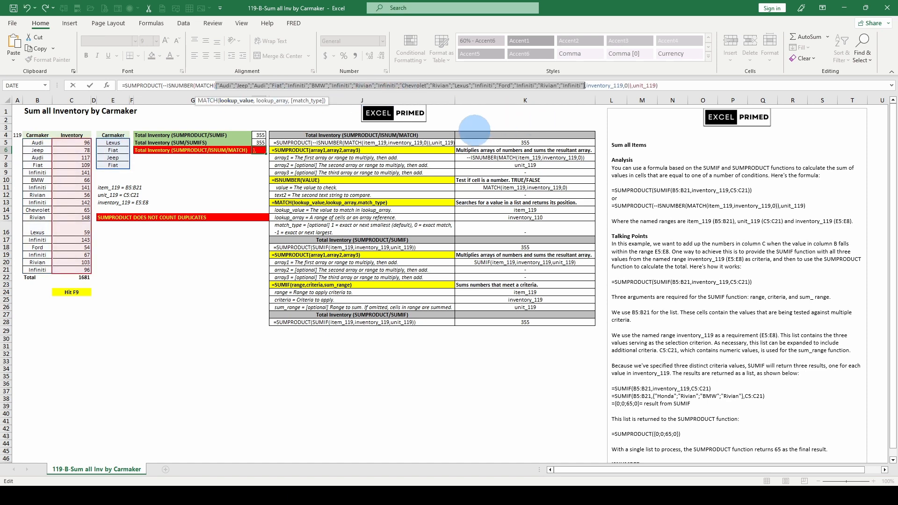
click(272, 101)
key(F9)
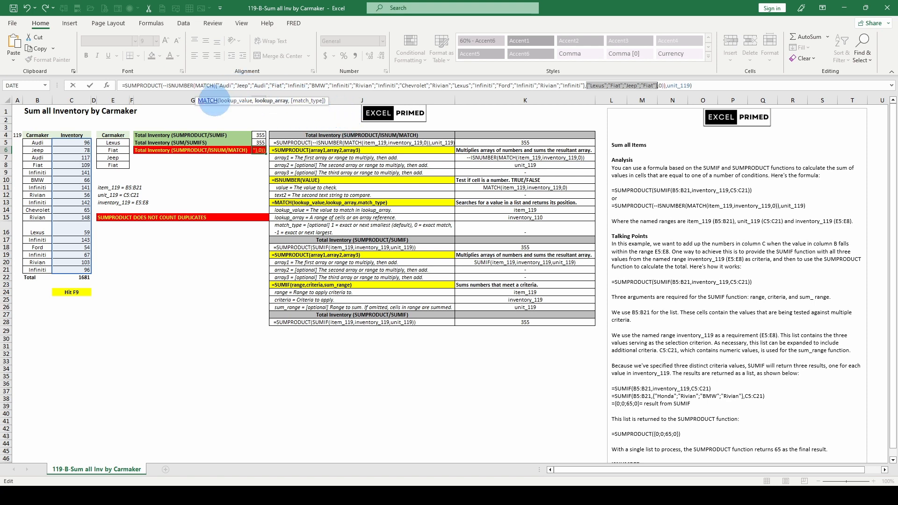
click(197, 86)
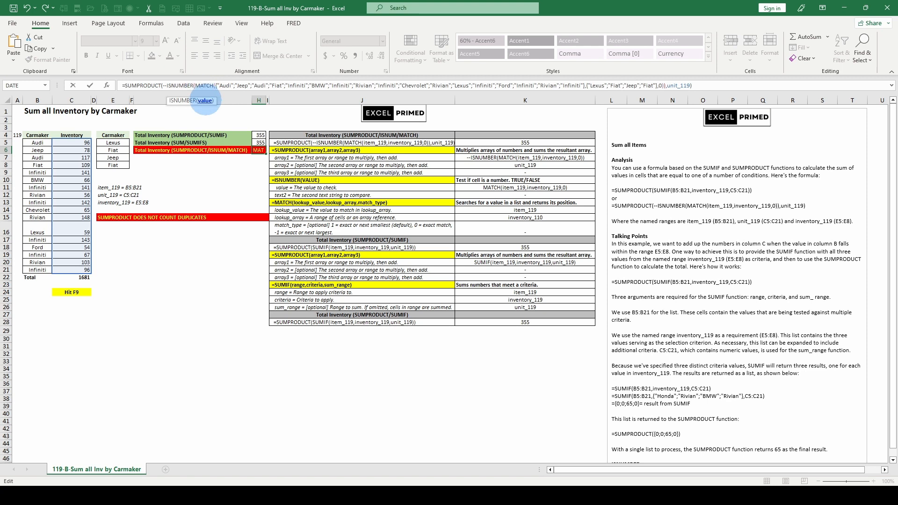
key(Escape)
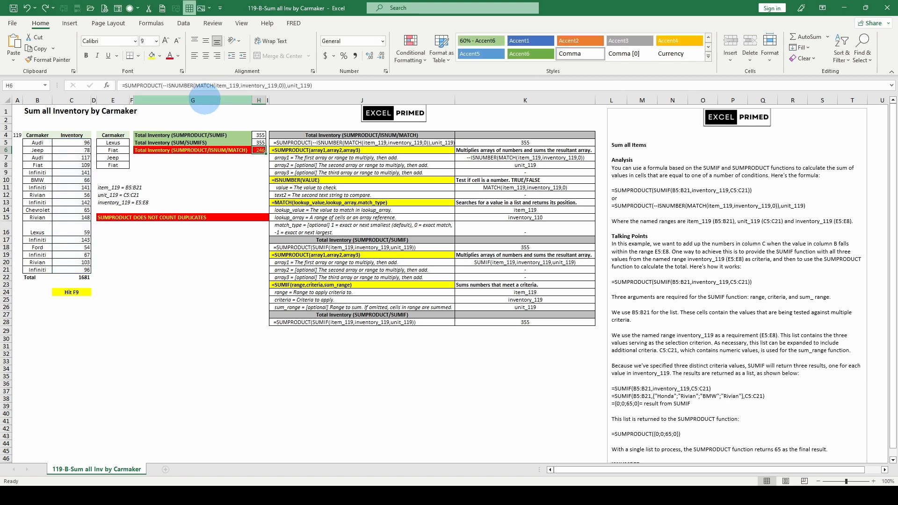
From G7, recalculate three times until the totals read 827, 827 and 621
click(227, 179)
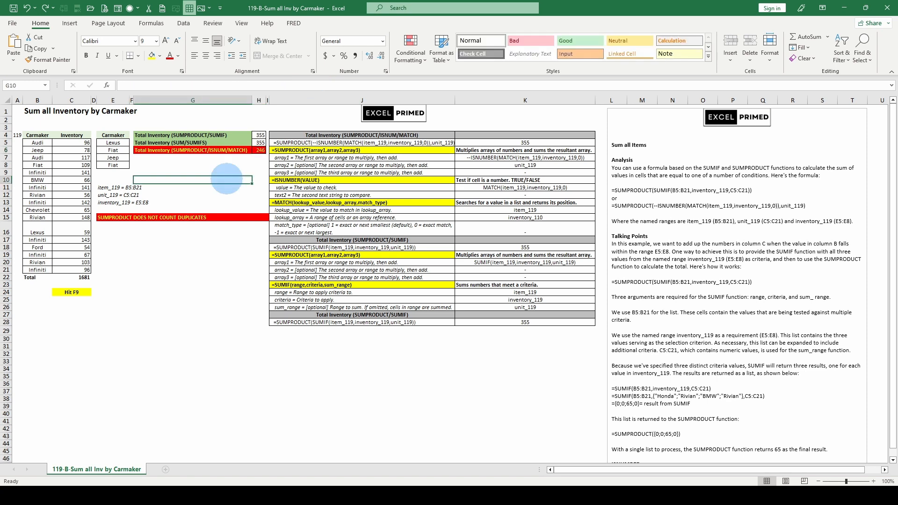
key(Up)
key(Up)
key(Up)
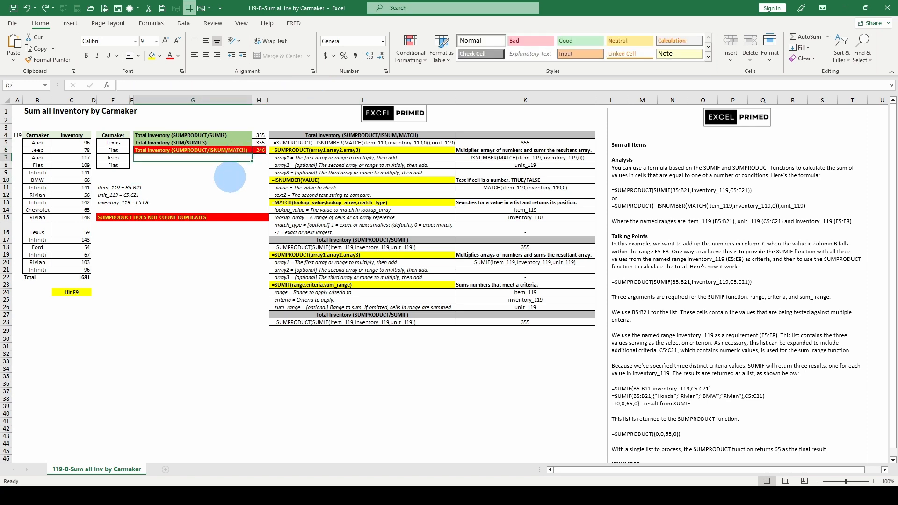
key(F9)
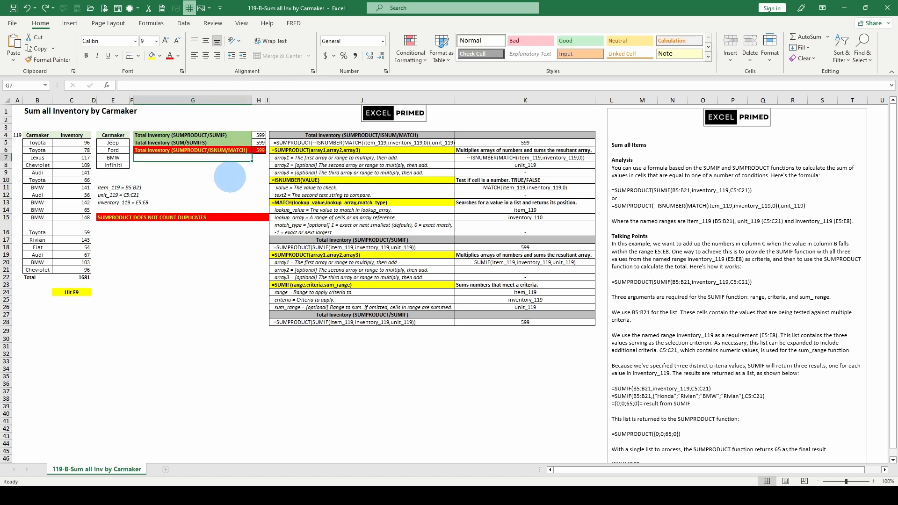
key(F9)
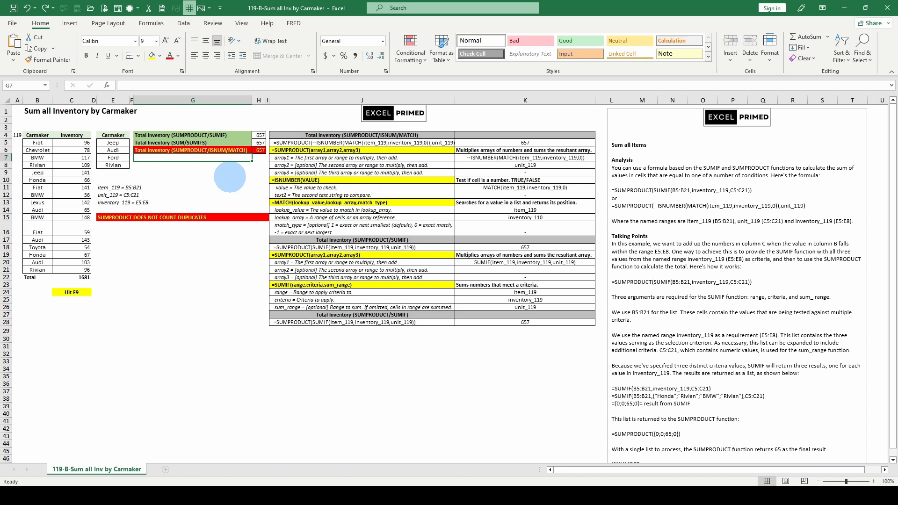
key(F9)
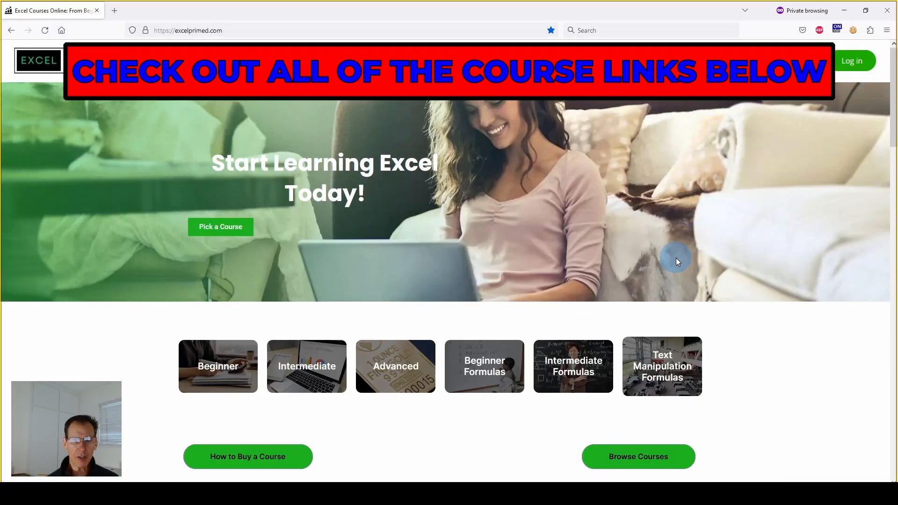
scroll(675, 261, down, 5)
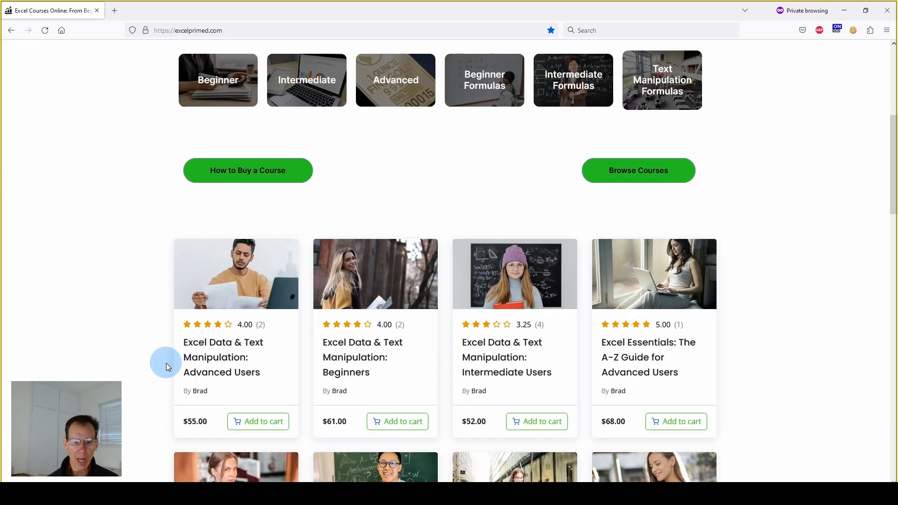
scroll(167, 363, down, 2)
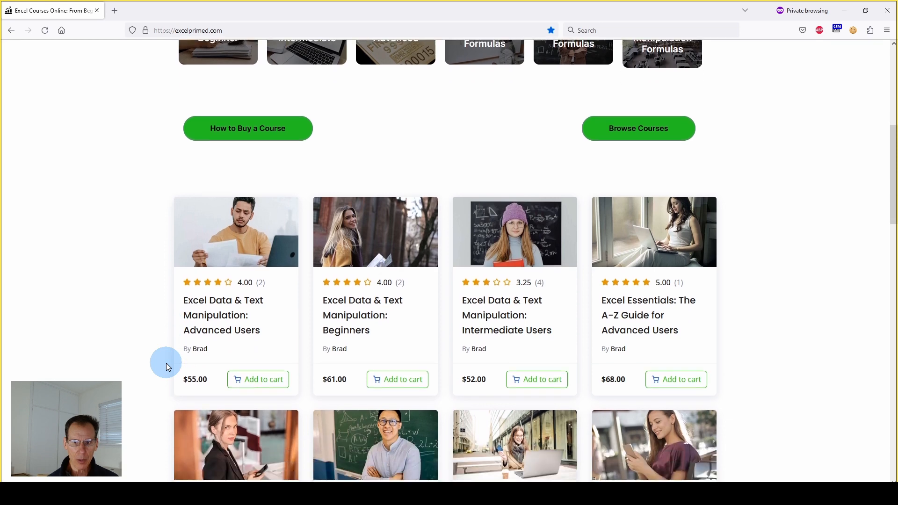
scroll(632, 276, down, 1)
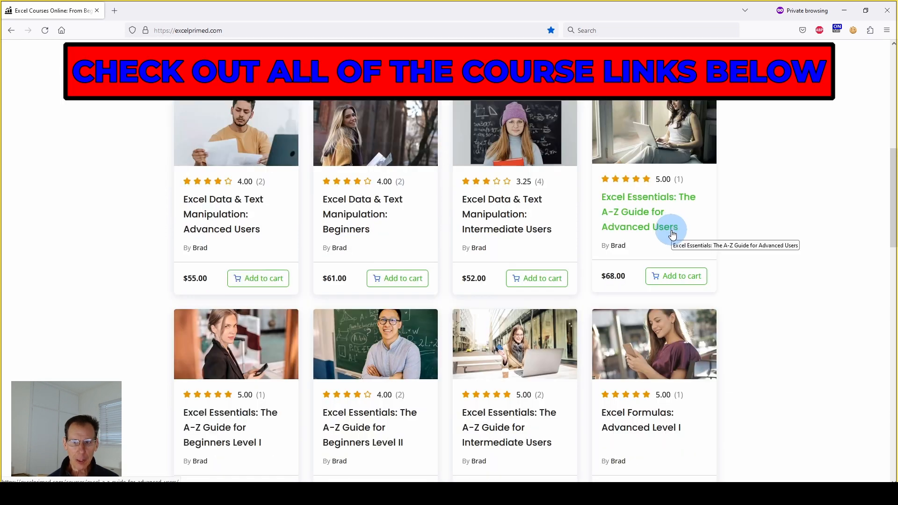
scroll(669, 232, up, 1)
scroll(670, 233, down, 1)
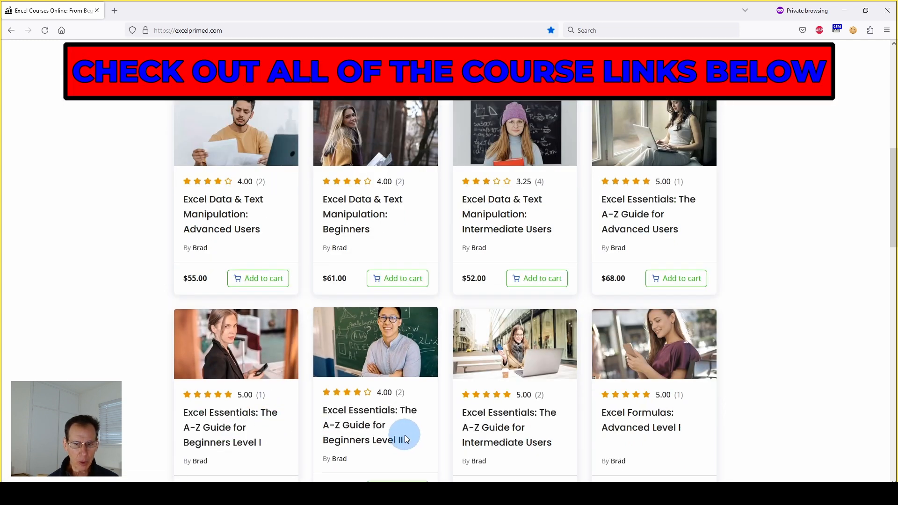
scroll(501, 372, down, 1)
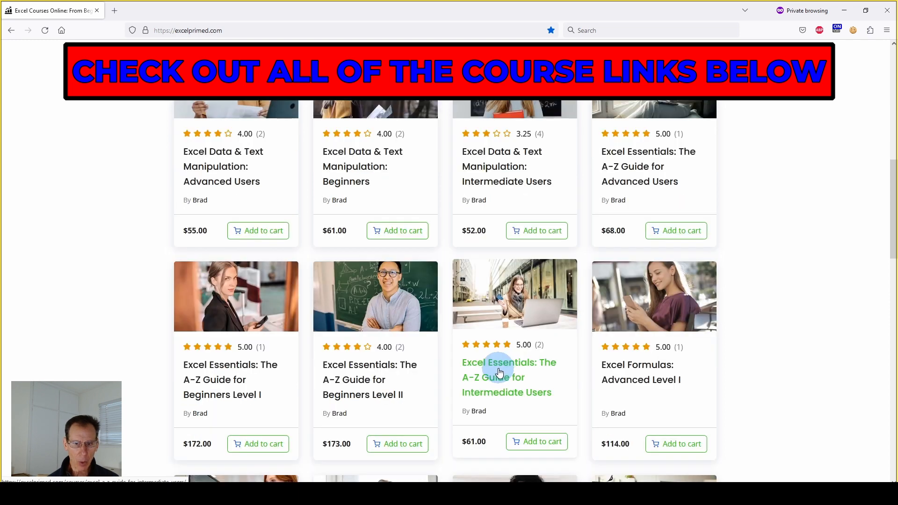
scroll(681, 314, down, 1)
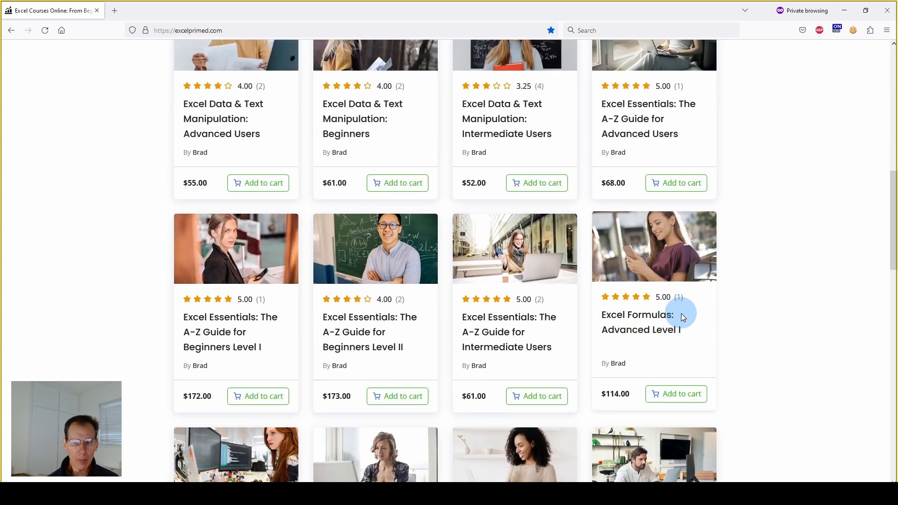
scroll(681, 316, down, 1)
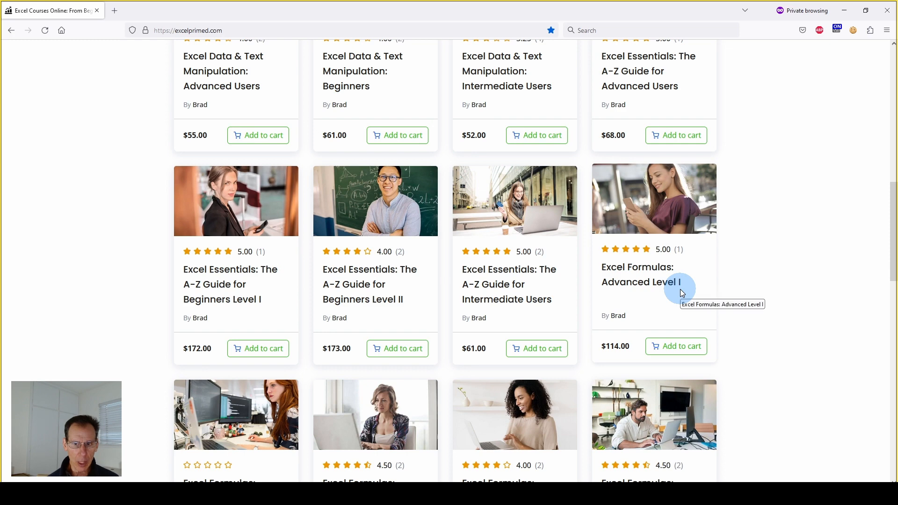
scroll(443, 410, down, 1)
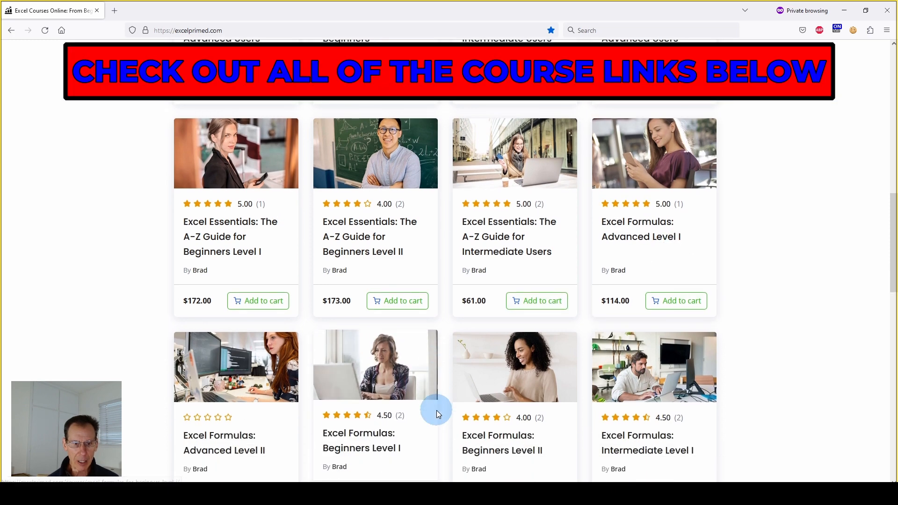
scroll(444, 416, down, 1)
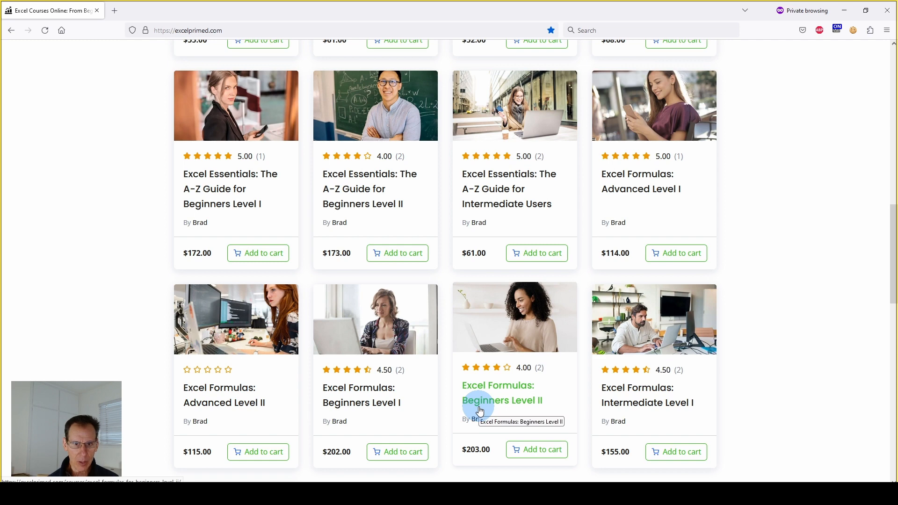
scroll(480, 411, up, 6)
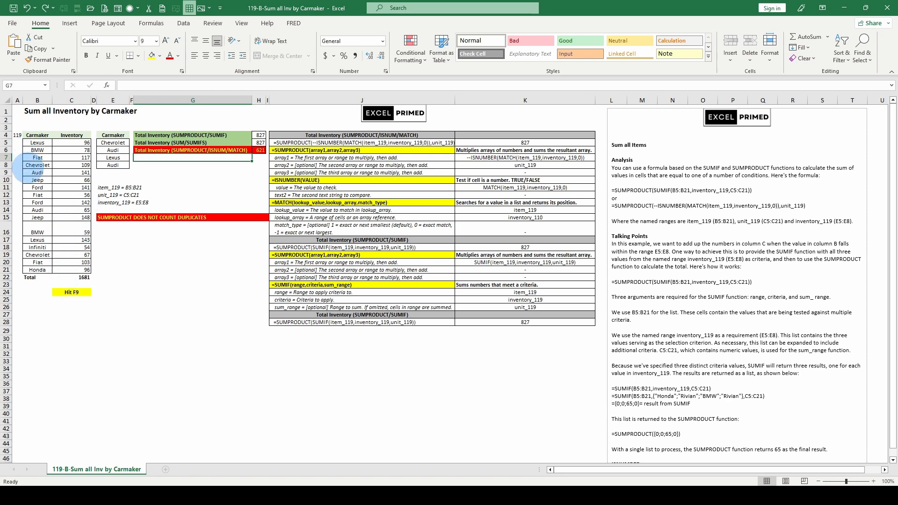
Recalculate repeatedly until criteria read Ford, Jeep, Rivian, Jeep with totals 481, 481 and 298
key(F9)
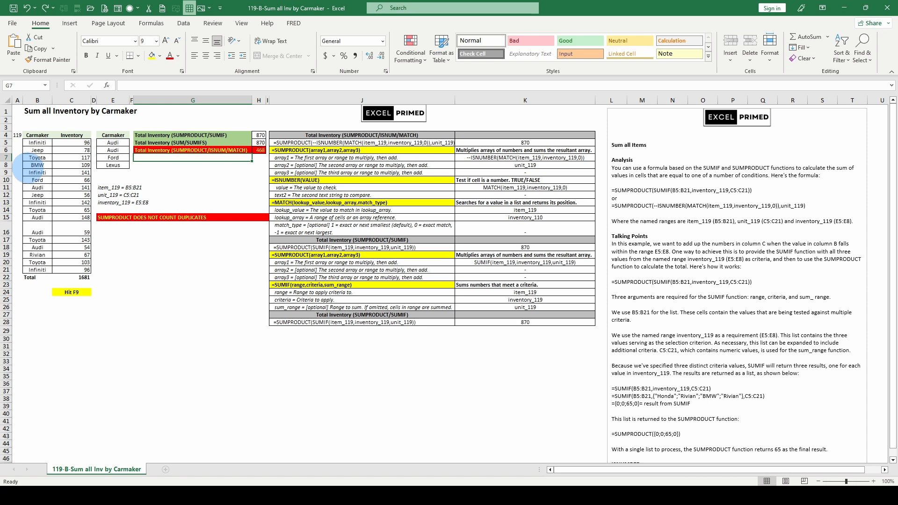
key(F9)
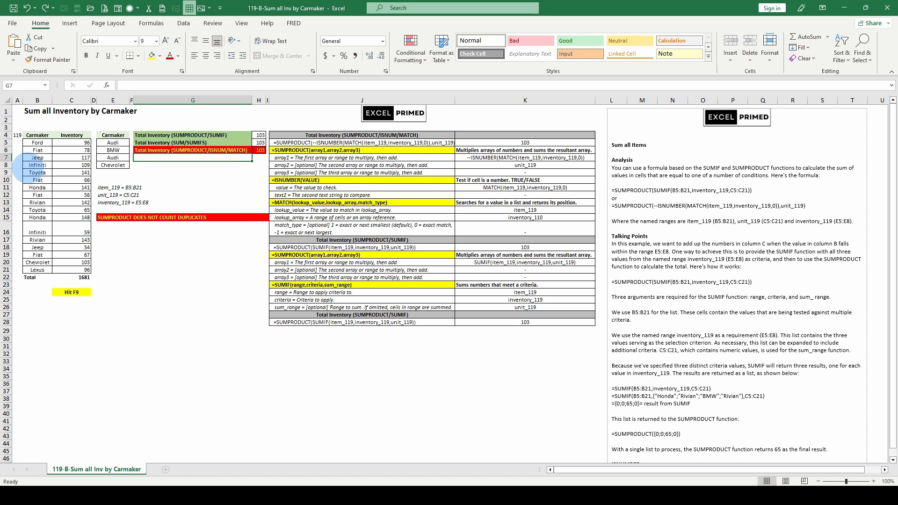
key(F9)
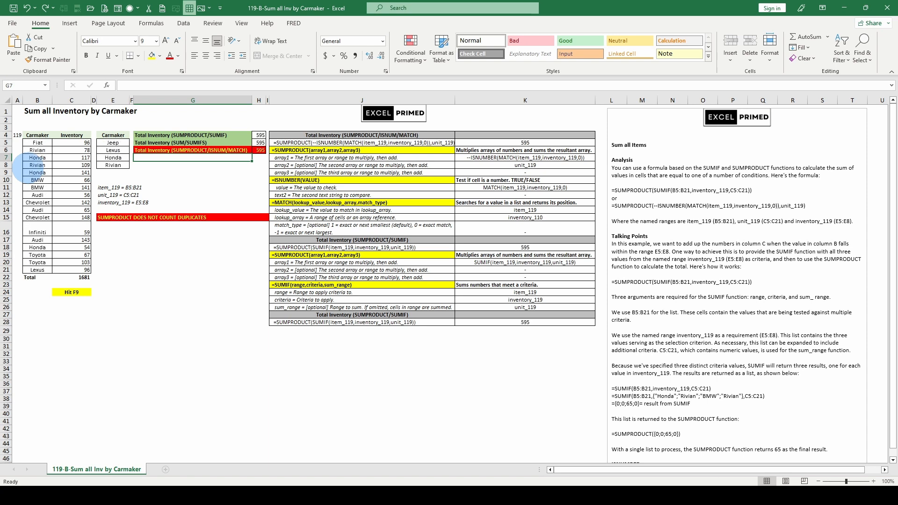
key(F9)
key(F9)
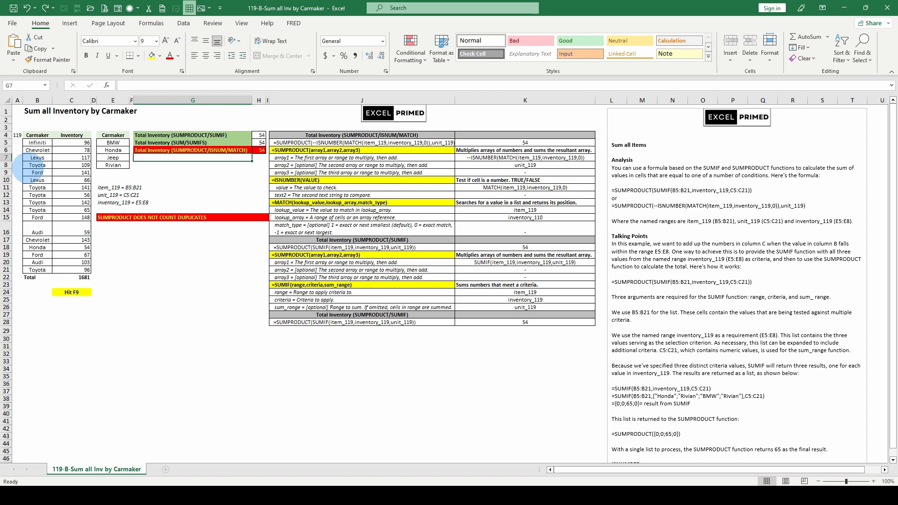
key(F9)
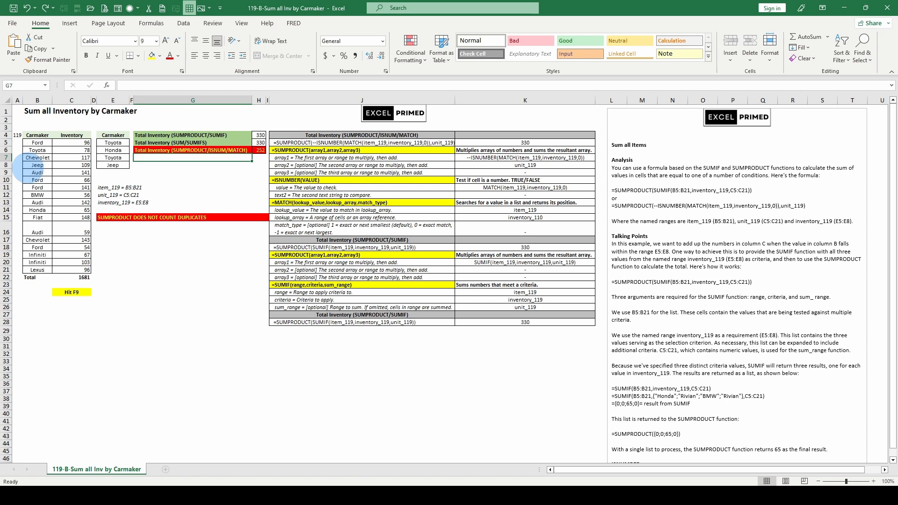
key(F9)
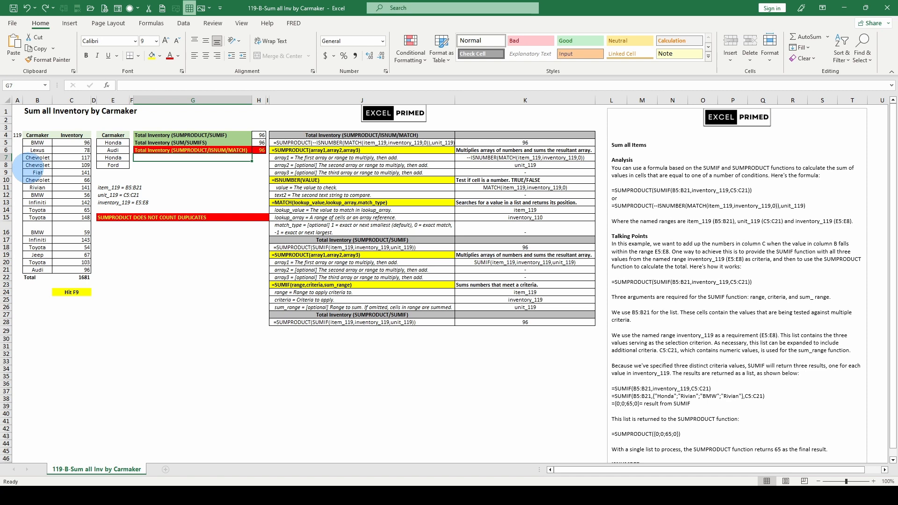
key(F9)
key(F9)
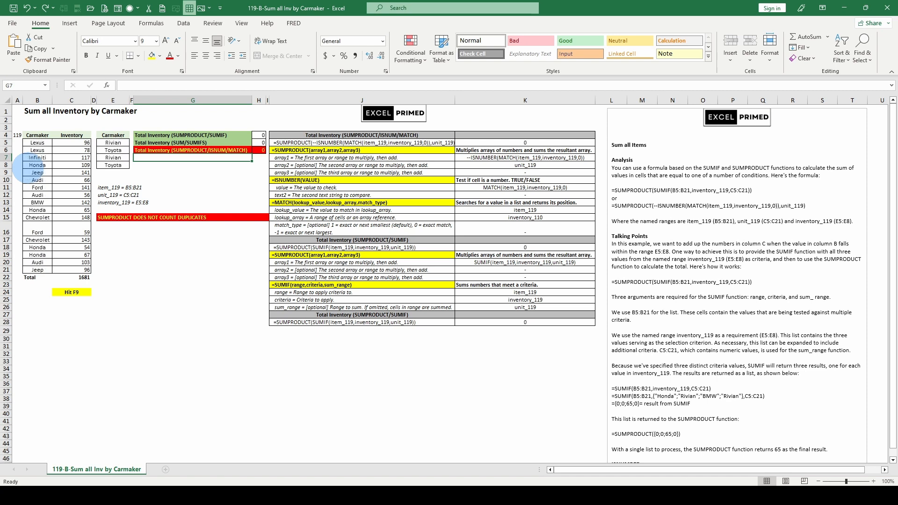
key(F9)
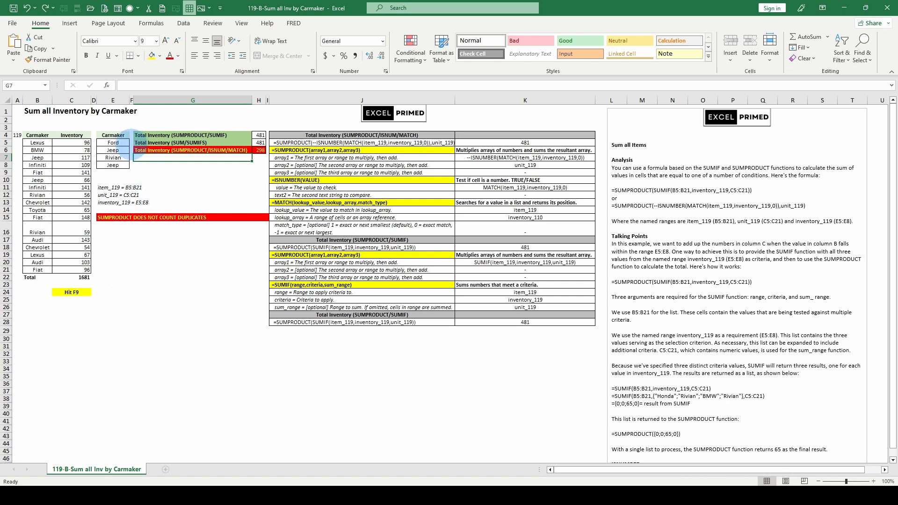
key(F9)
Inspect the three totals in H4:H6, including the ISNUMBER/MATCH formula in H6
drag(258, 135, 261, 151)
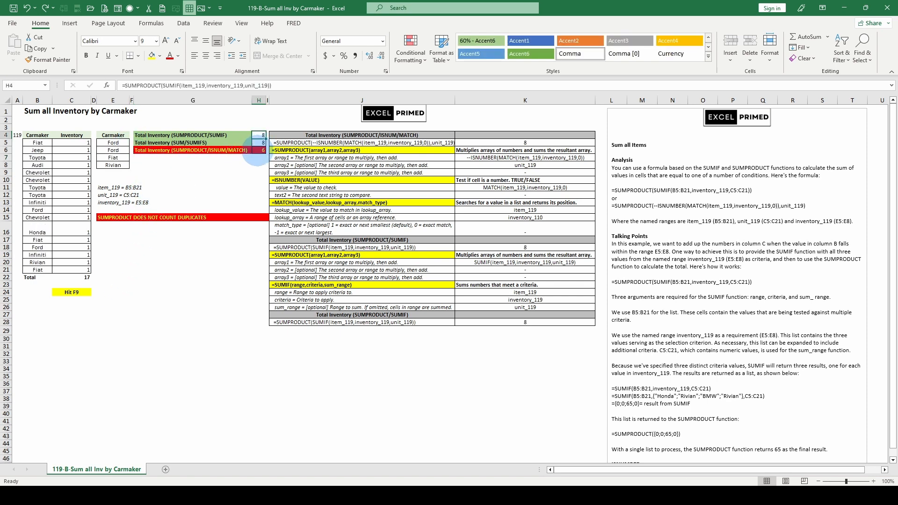
click(257, 151)
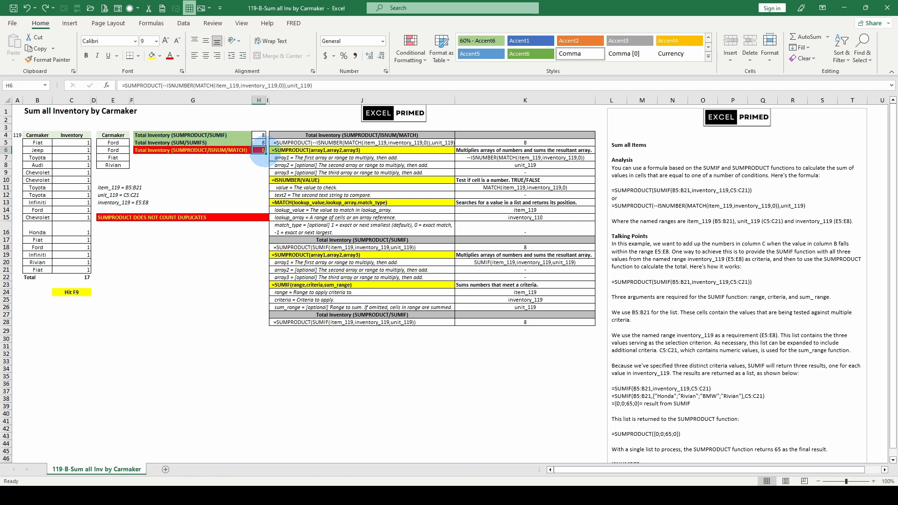
click(261, 134)
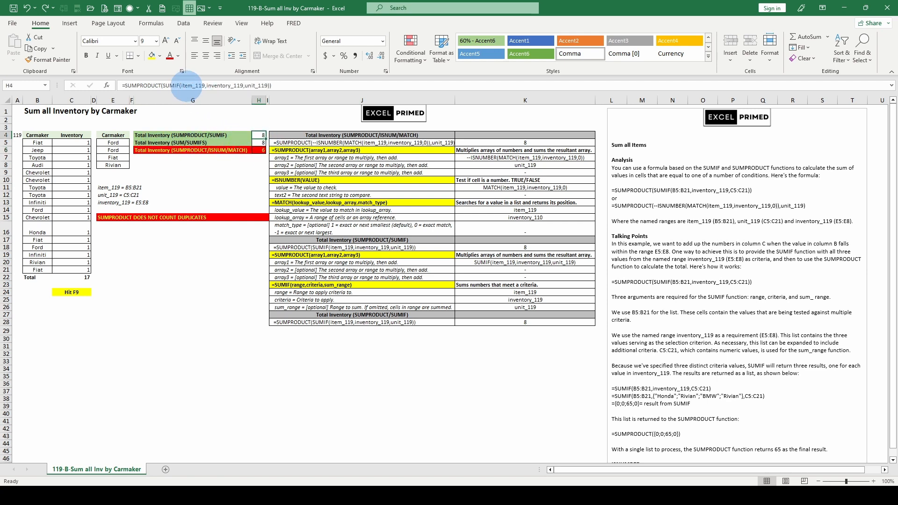
Evaluate H4's SUMIF part to confirm it yields {2;2;3;1}, then restore the formula
click(181, 86)
drag(162, 86, 167, 103)
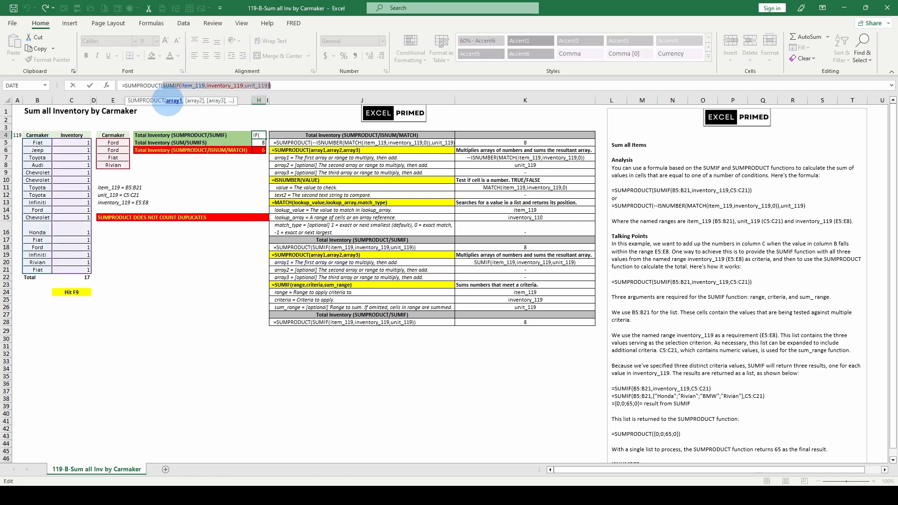
key(F9)
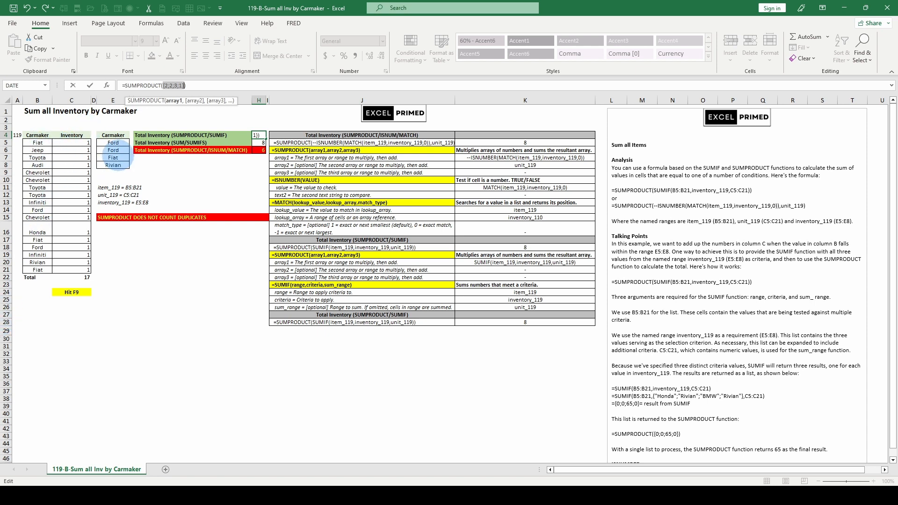
key(Escape)
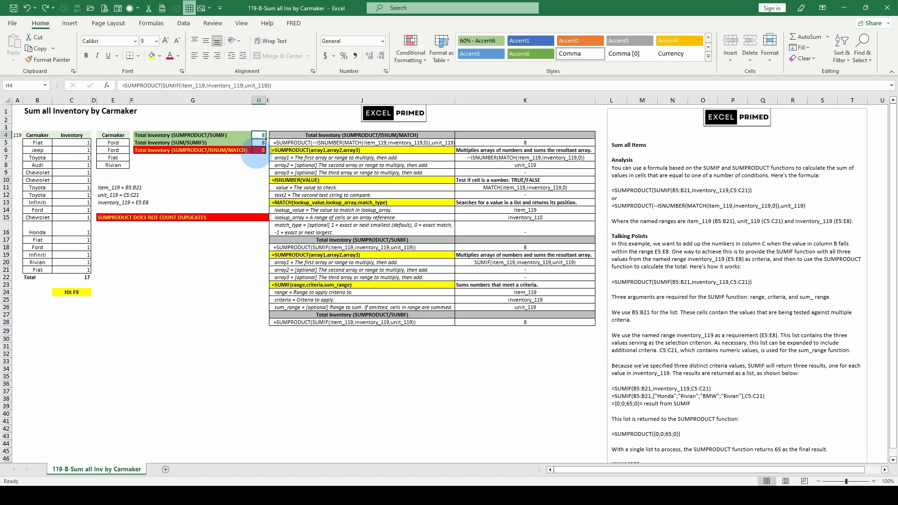
click(259, 149)
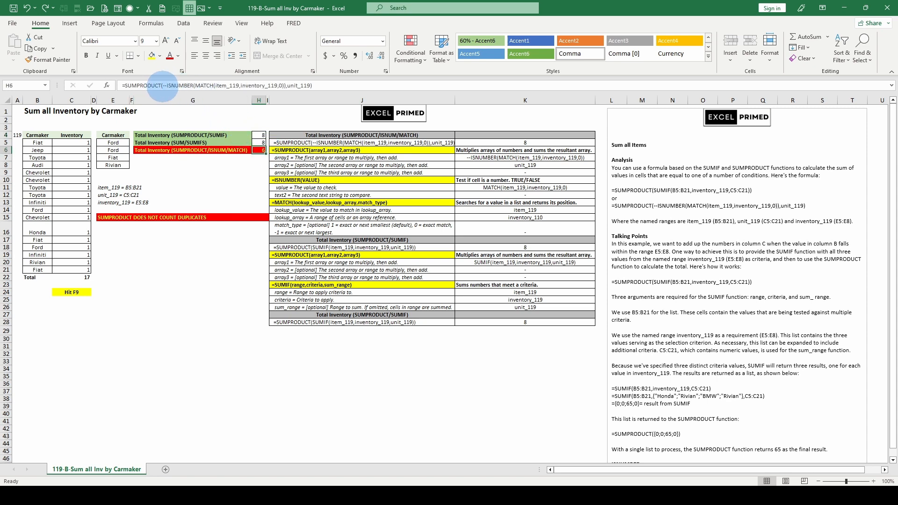
click(169, 85)
click(172, 100)
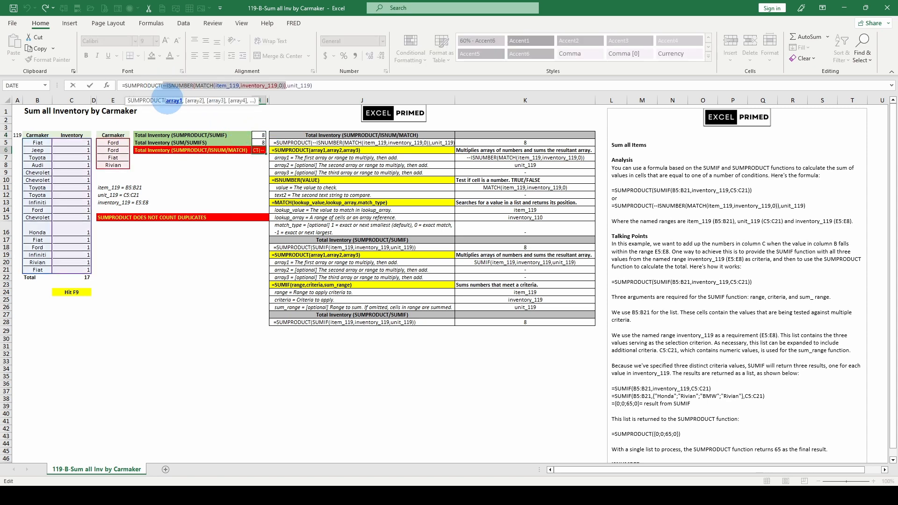
key(F9)
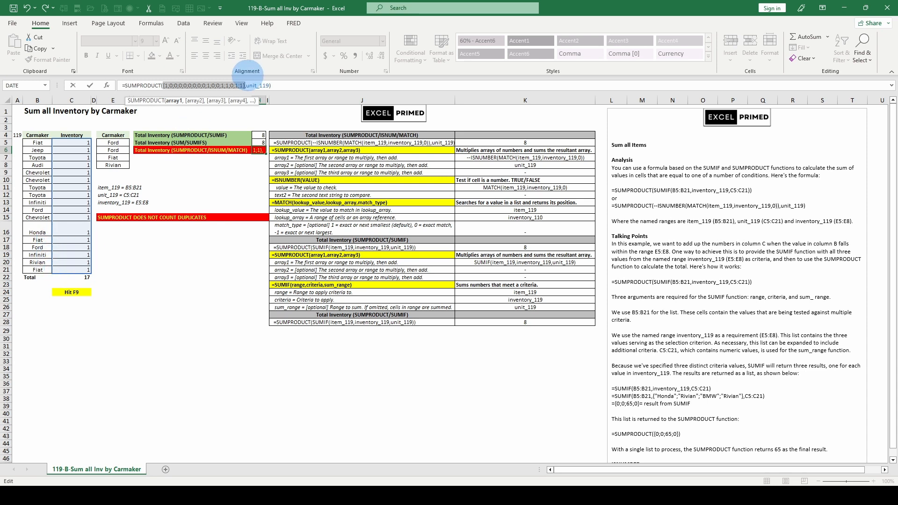
key(Escape)
click(112, 143)
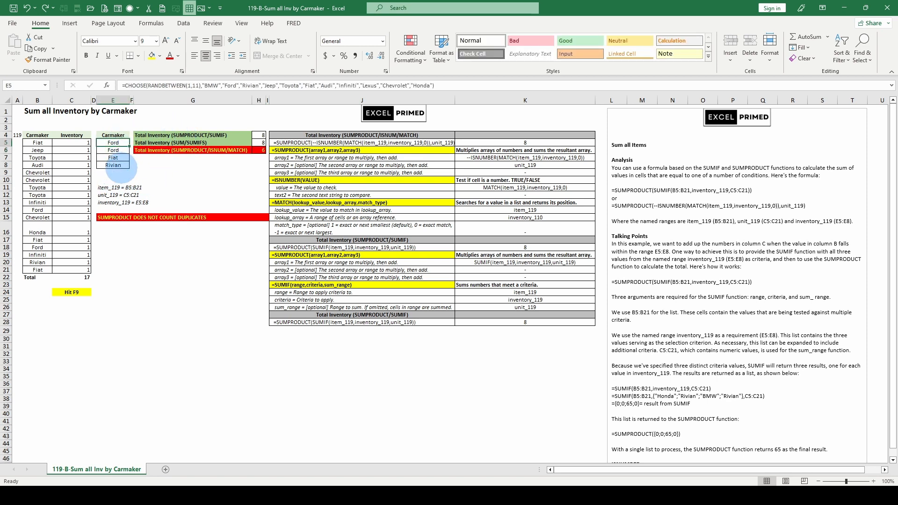
Review the H4:H6 totals and the SUMPRODUCT(SUMIF) formula in J28 of the breakdown table
click(258, 150)
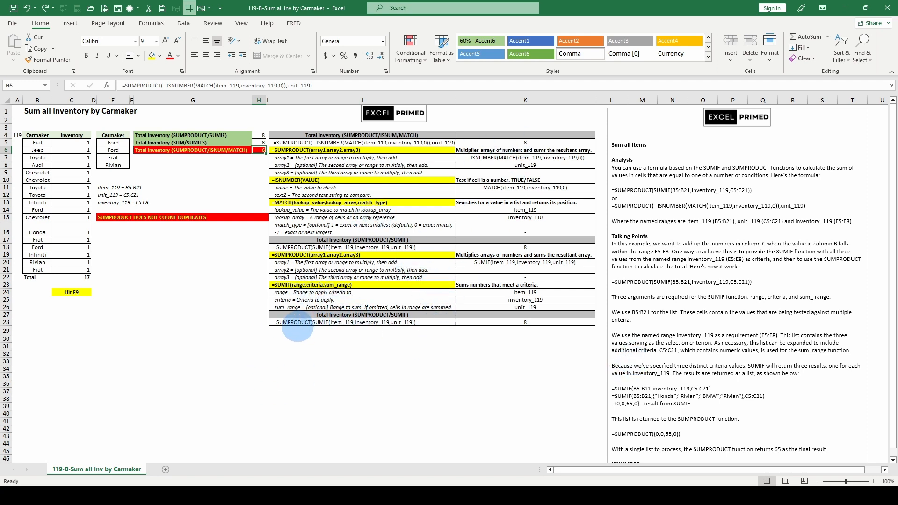
shift+click(261, 133)
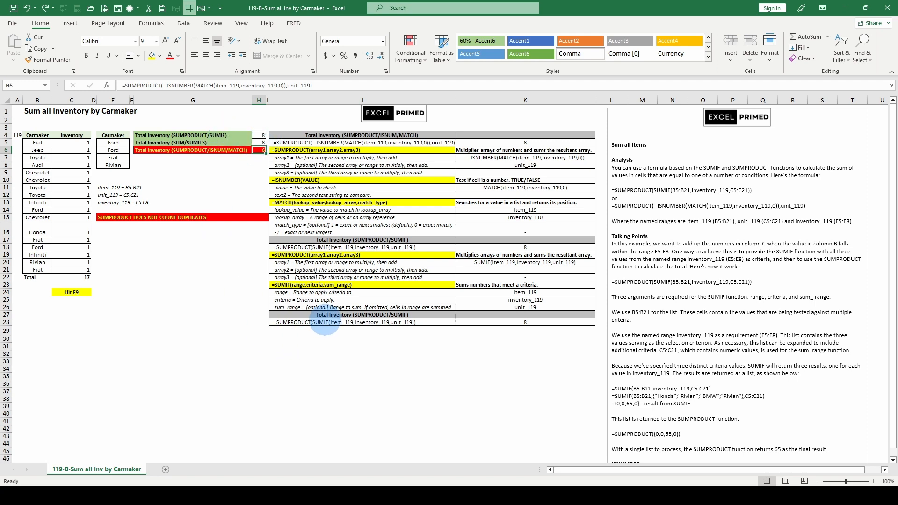
click(324, 320)
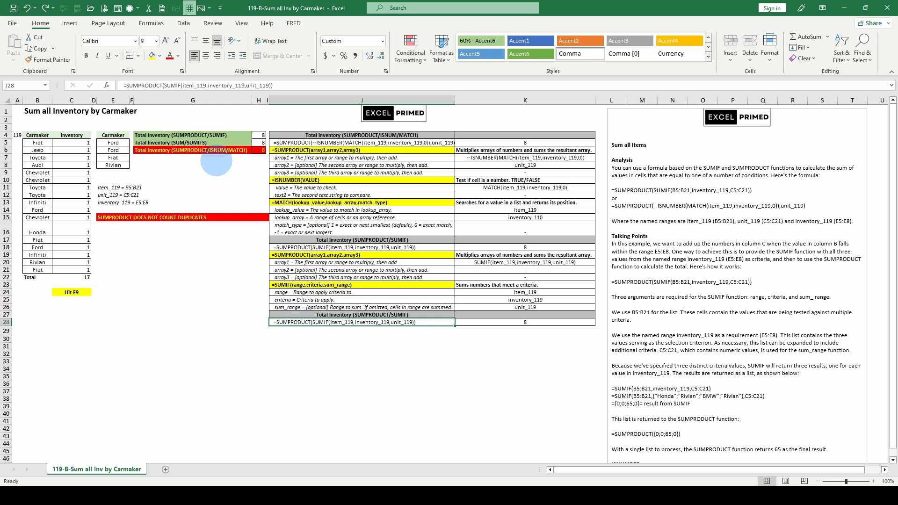
click(234, 135)
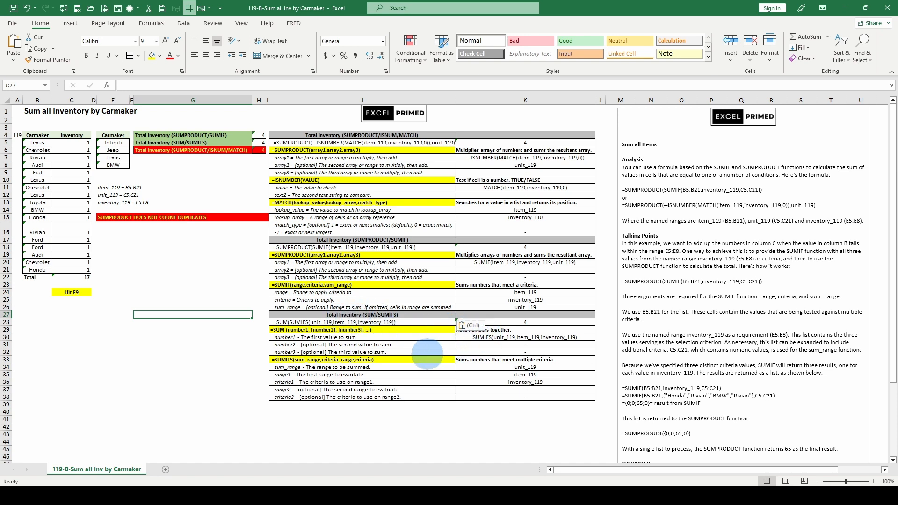
scroll(475, 345, down, 1)
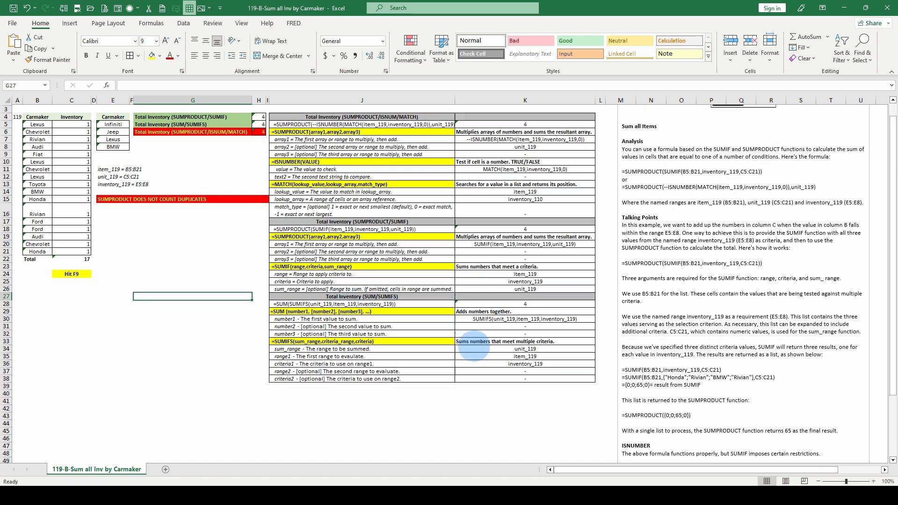
scroll(475, 345, up, 1)
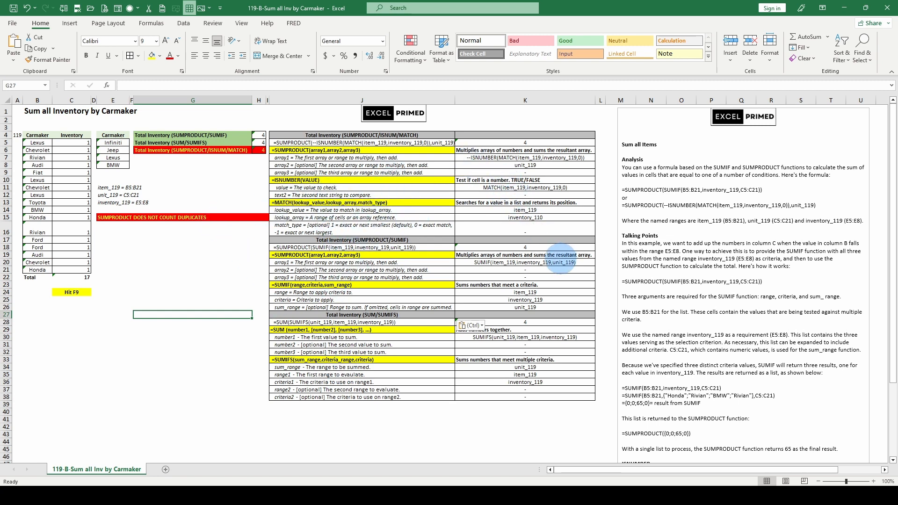
click(312, 322)
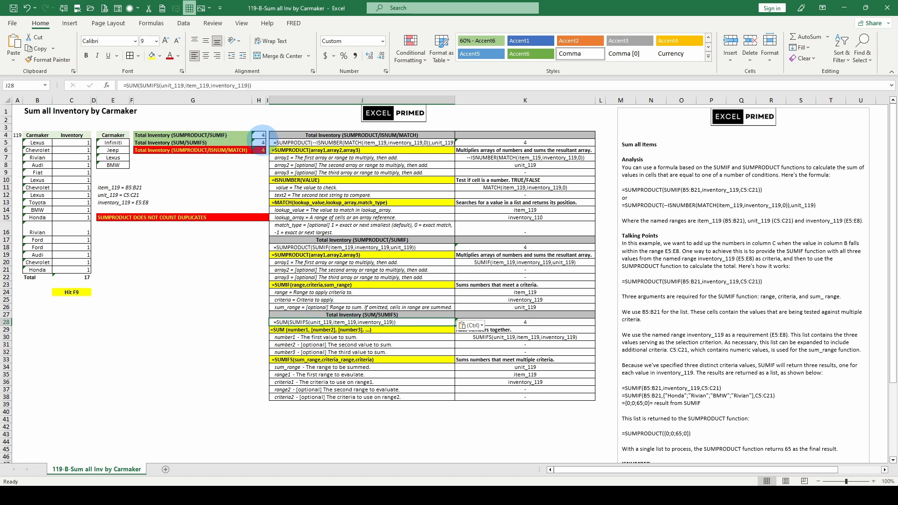
click(260, 135)
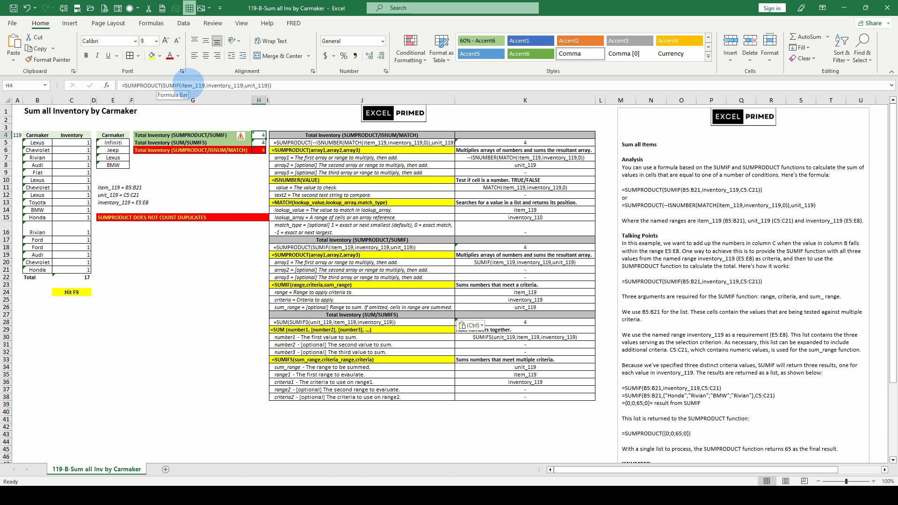
key(Down)
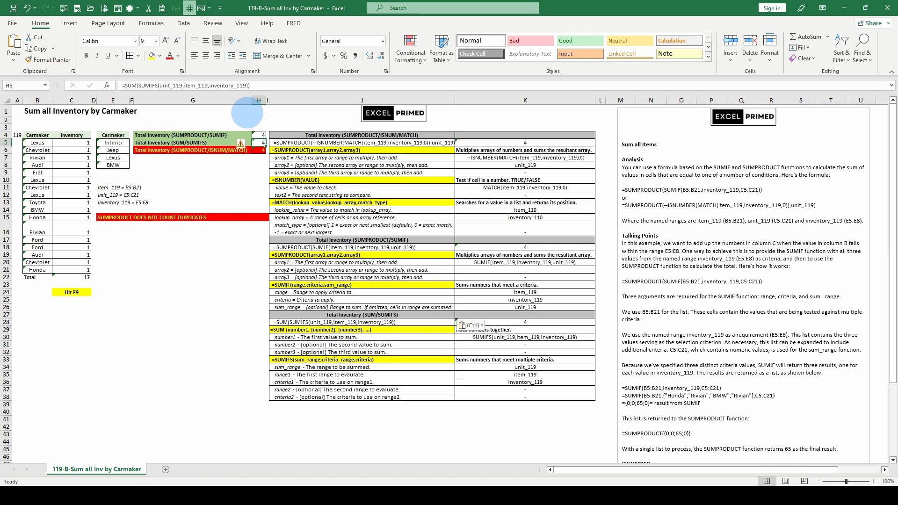
click(261, 150)
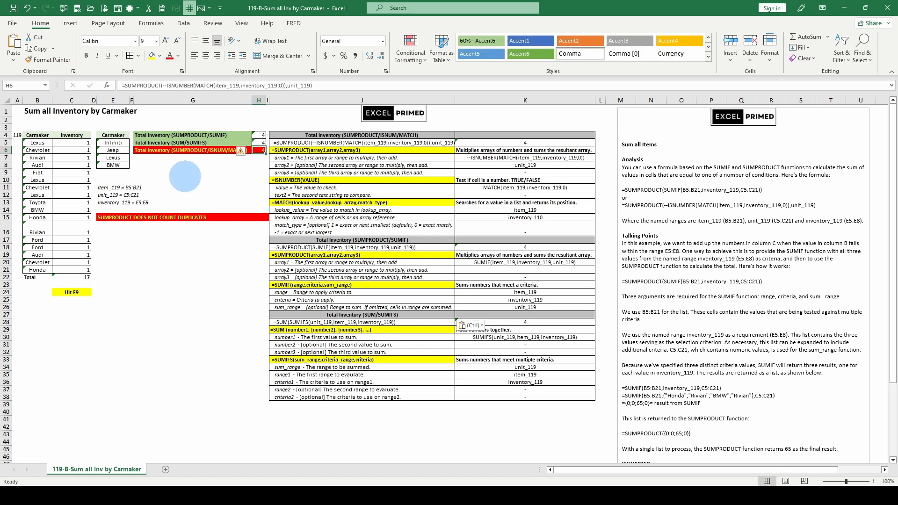